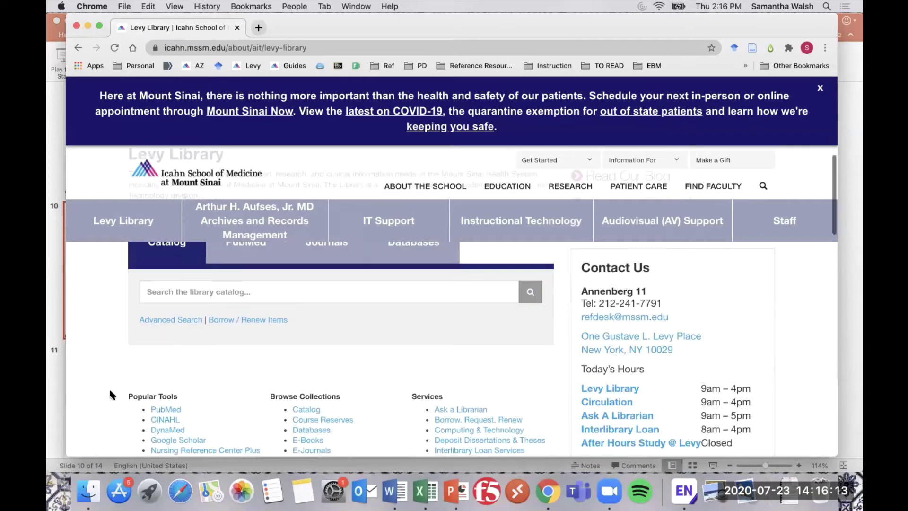
Open PubMed and search for 'post stroke depression', returning 2,106 results.
left_click(162, 364)
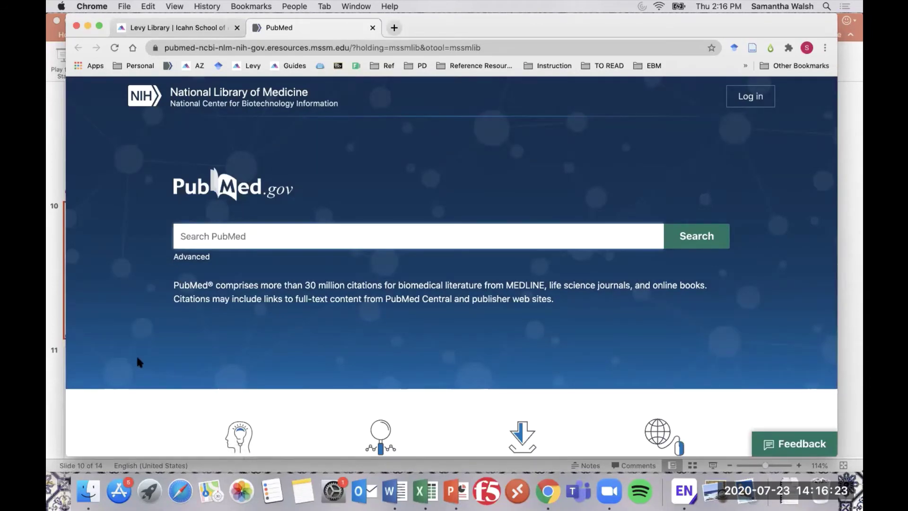
type("po")
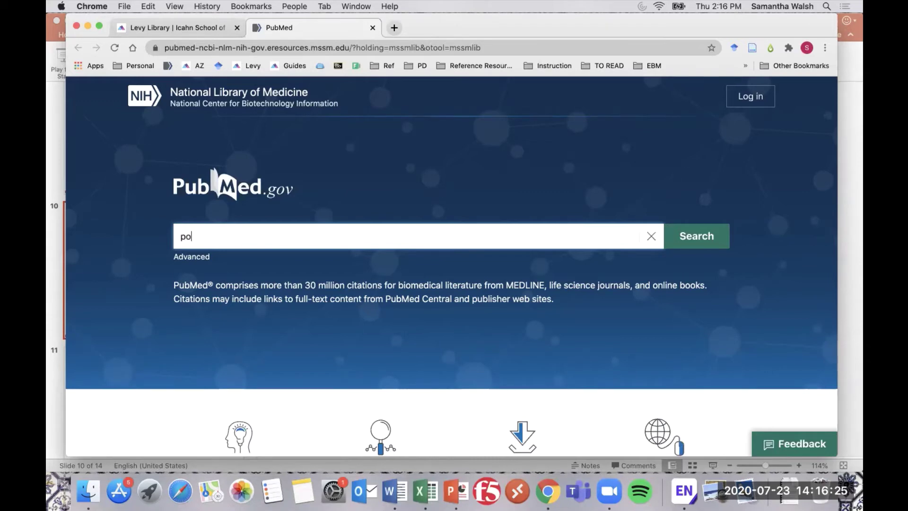
type("st str")
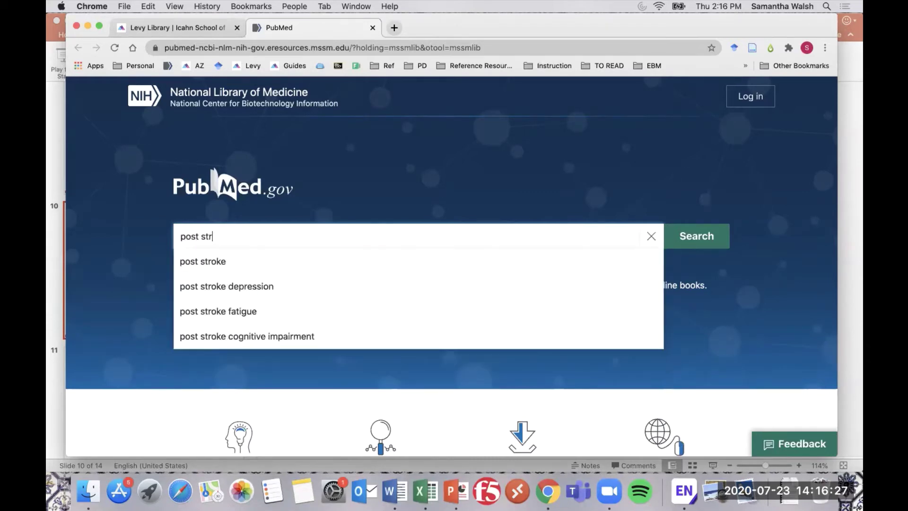
type("oke depressio")
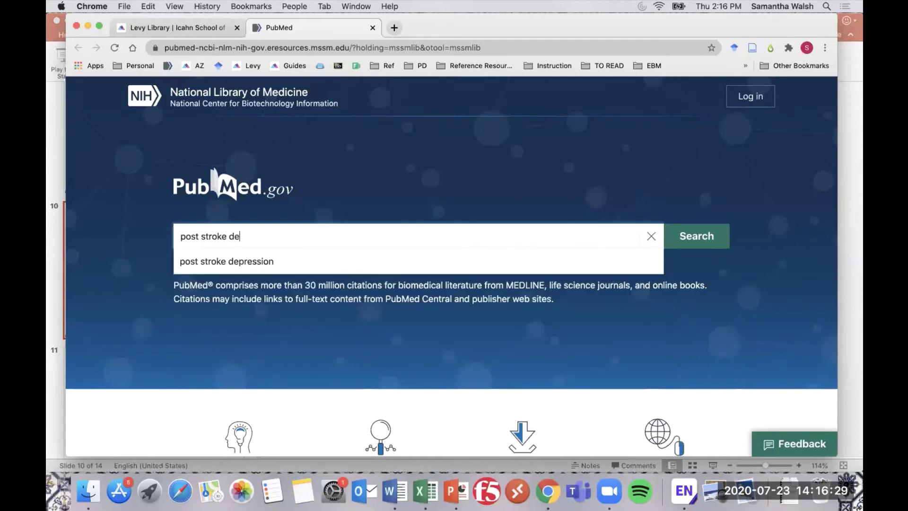
type("n")
key("Return")
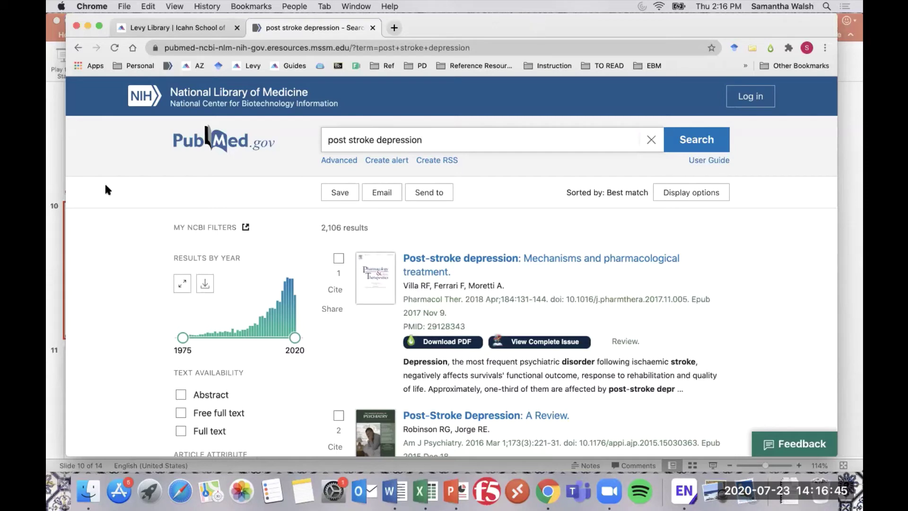
Check the search-pillars slide, then bring up PubMed's Advanced search builder.
left_click(49, 138)
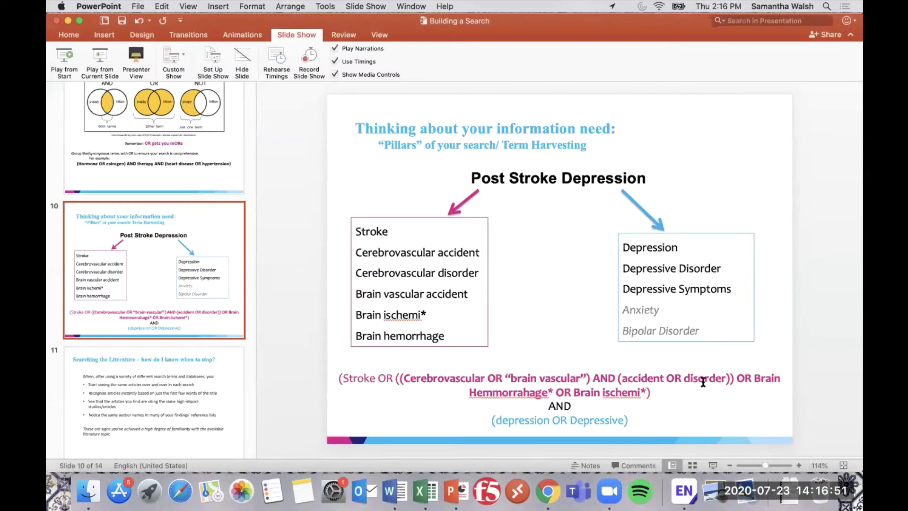
left_click(547, 494)
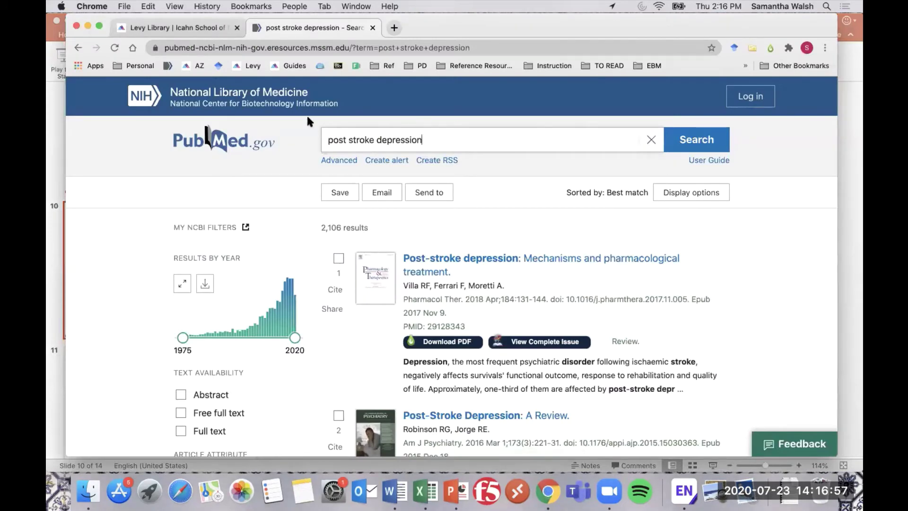
left_click(339, 162)
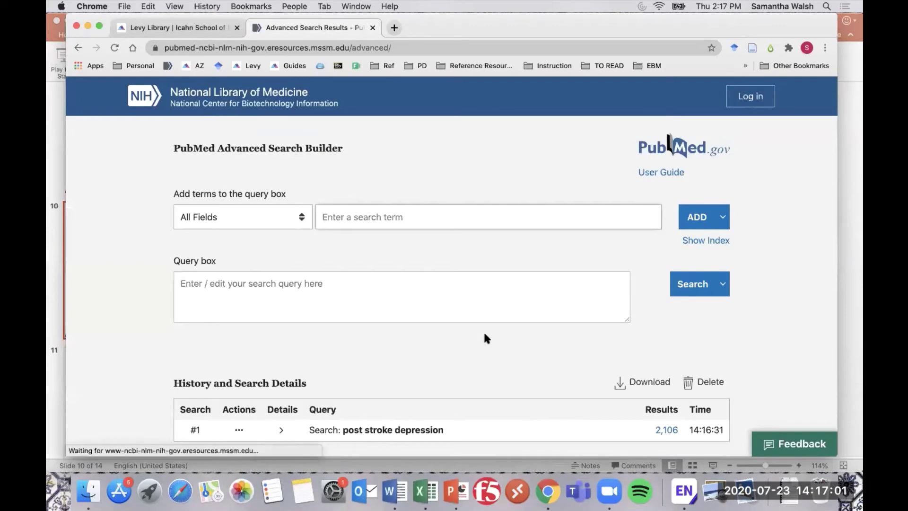
Expand search #1's details and examine its translation, highlighting the All Fields tag and 'stroke'.
scroll(485, 335, "down", 5)
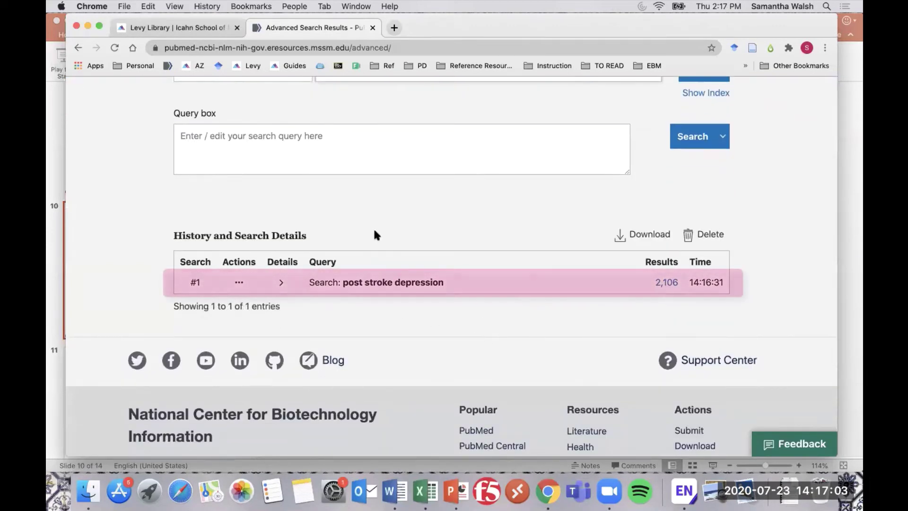
left_click(281, 284)
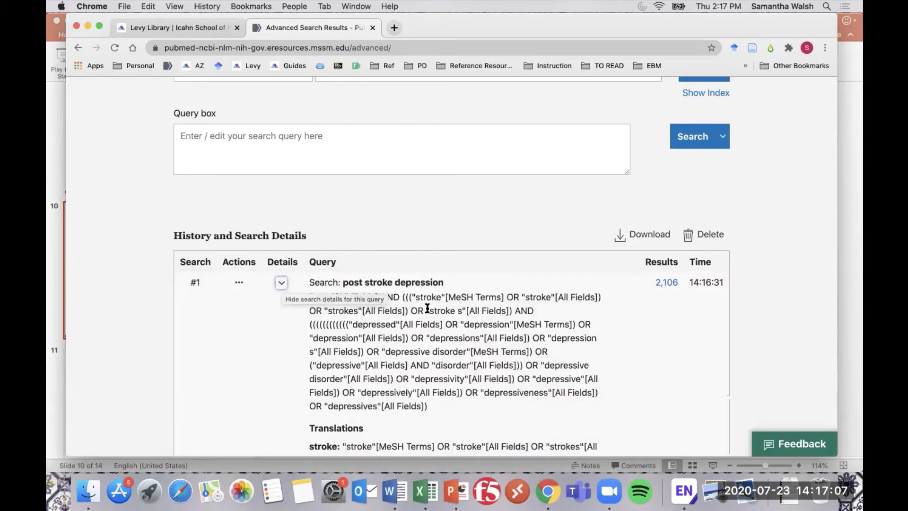
scroll(348, 202, "down", 2)
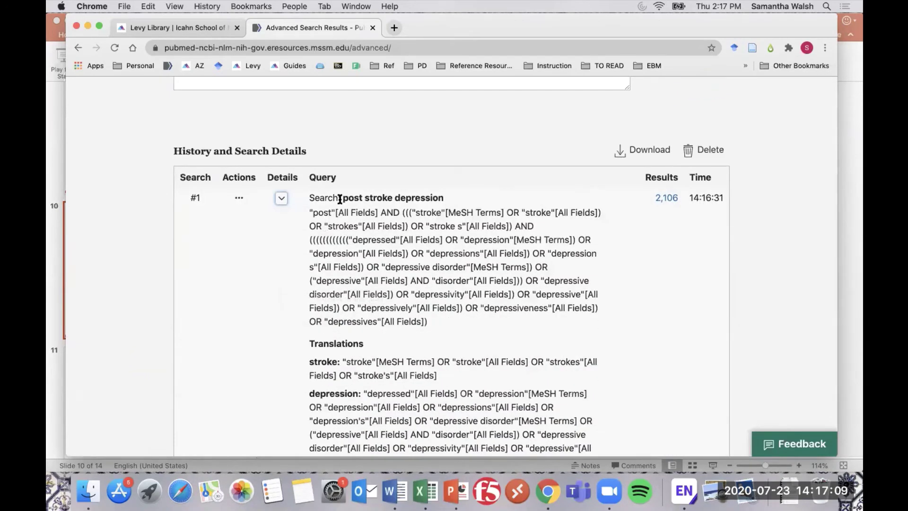
mouse_move(436, 321)
left_mouse_down()
mouse_move(341, 272)
mouse_move(301, 222)
mouse_move(309, 212)
left_mouse_up()
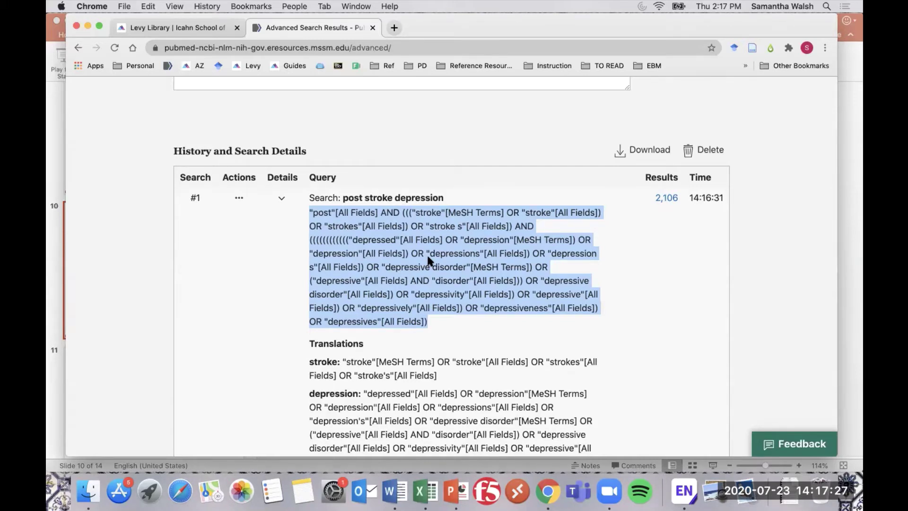
left_click(389, 216)
left_click_drag(372, 211, 353, 213)
left_click(353, 214)
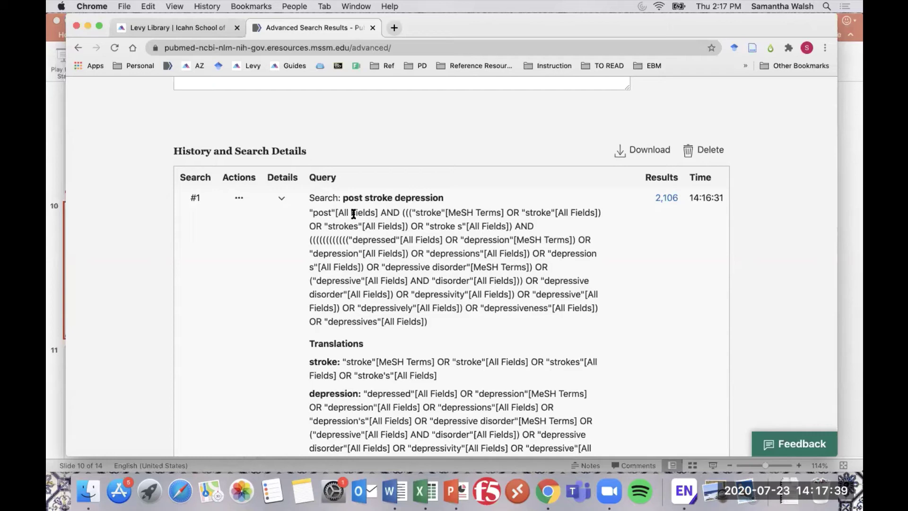
left_click_drag(412, 211, 446, 211)
left_click(445, 211)
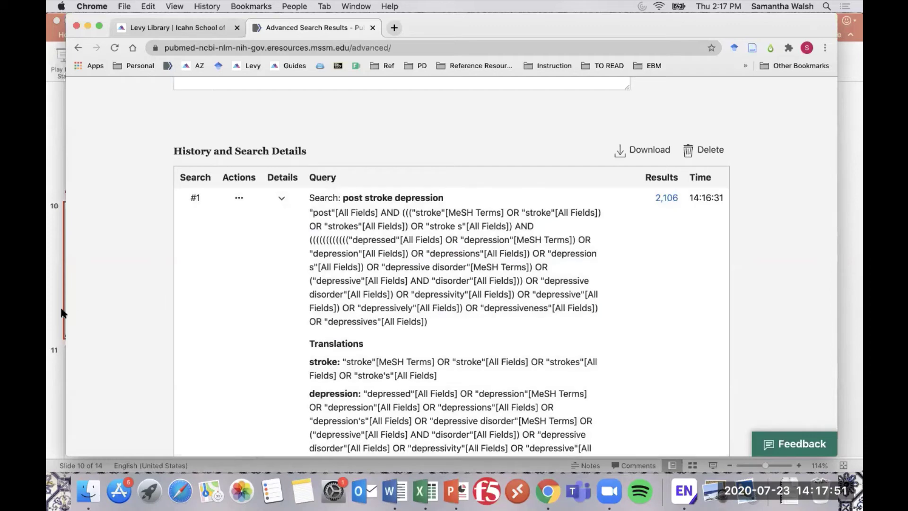
Compare with the search-pillars slide, then collapse search #1's details in the history.
left_click(55, 374)
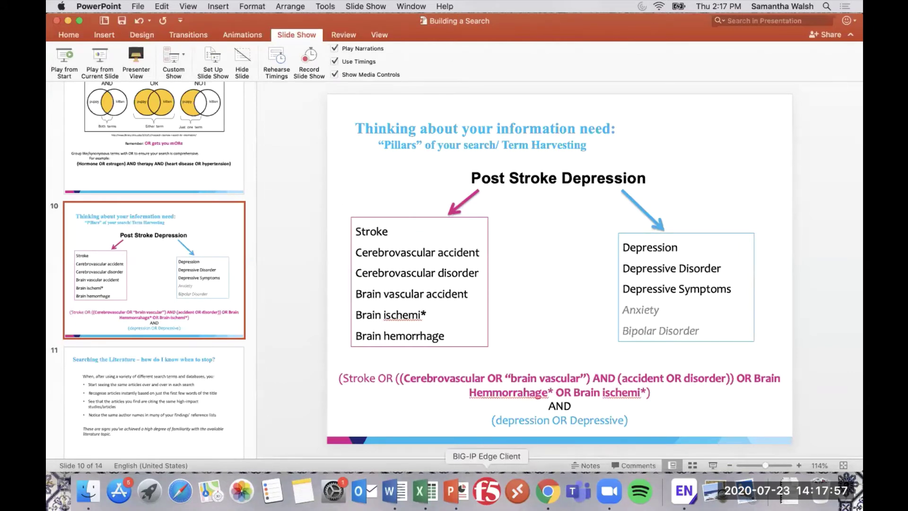
left_click(548, 495)
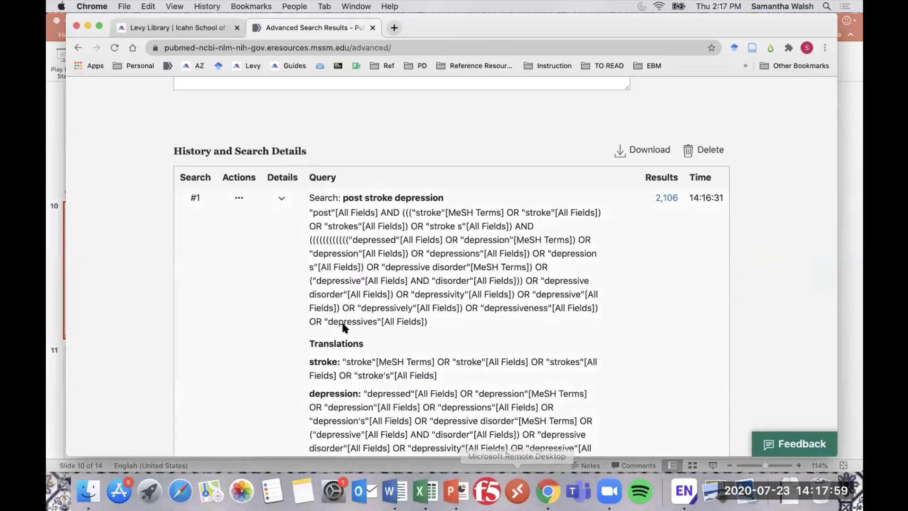
scroll(265, 339, "down", 1)
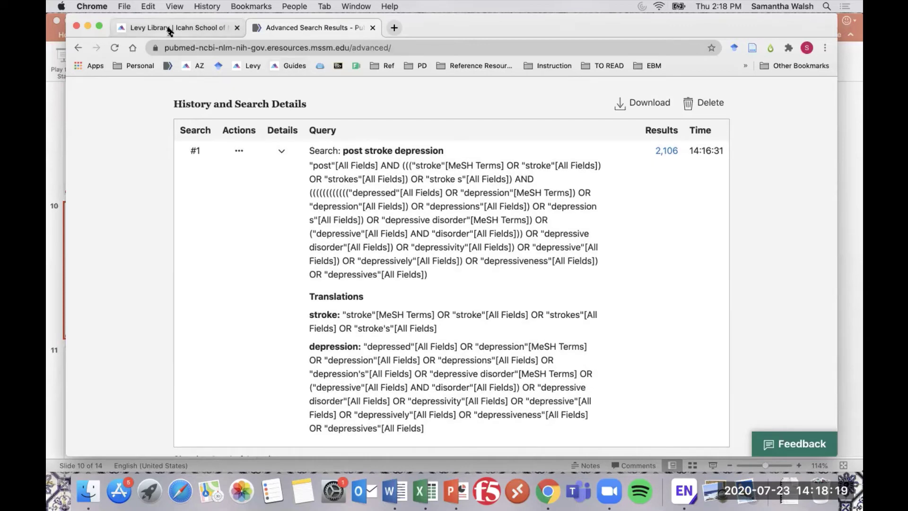
left_click(283, 154)
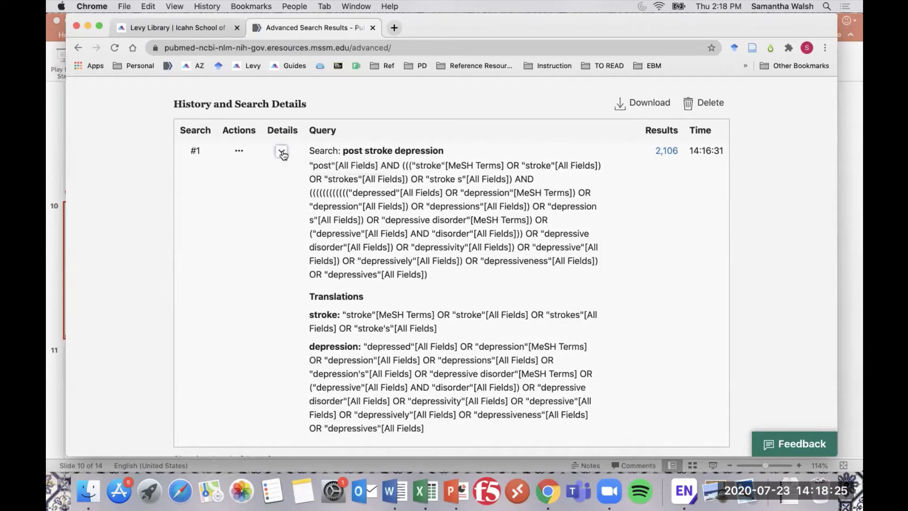
scroll(283, 154, "up", 5)
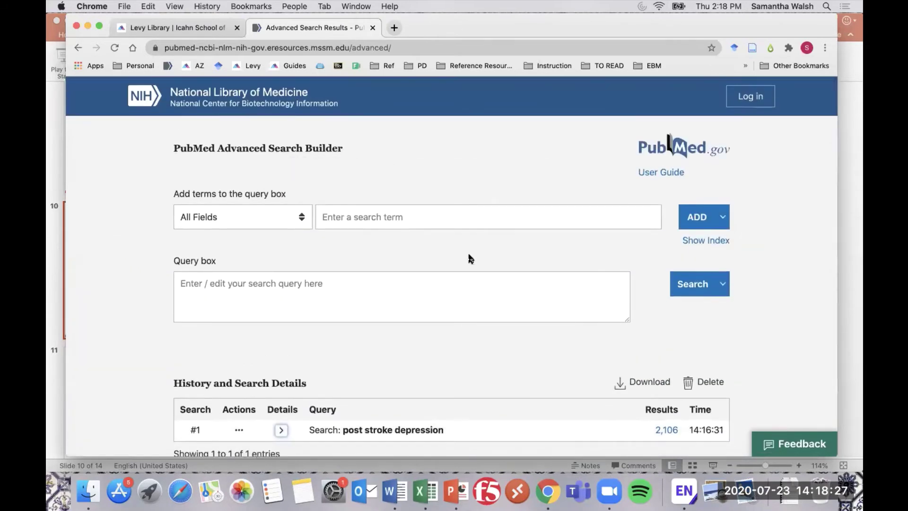
scroll(468, 255, "down", 1)
Reopen the 2,106 results and open the top article, scrolling to its MeSH terms.
left_click(667, 413)
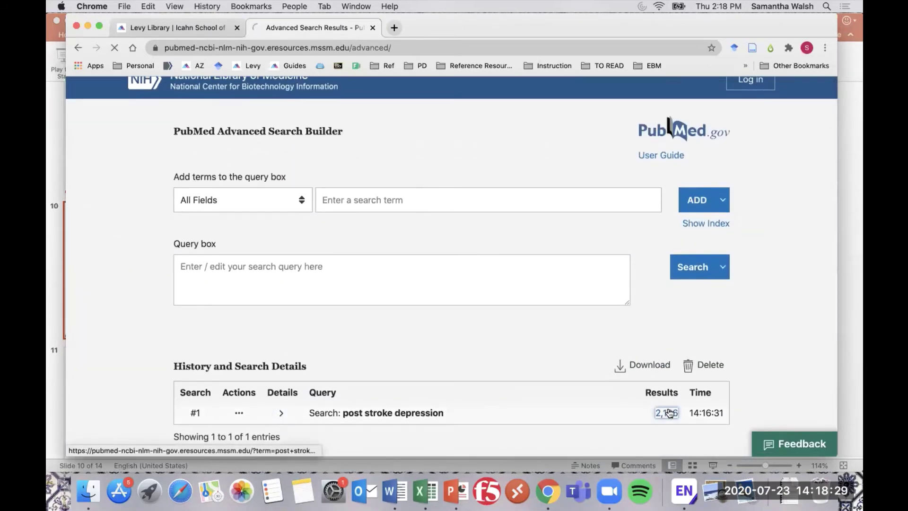
scroll(551, 198, "down", 1)
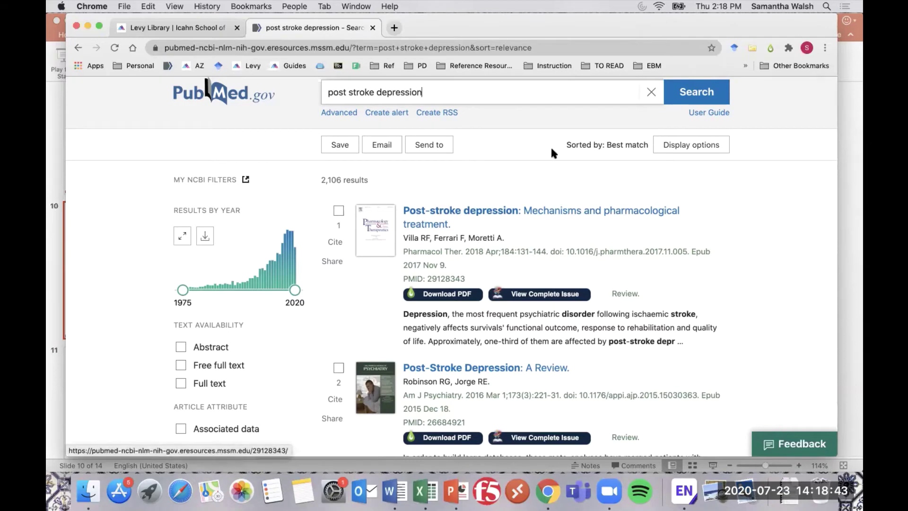
left_click(542, 212)
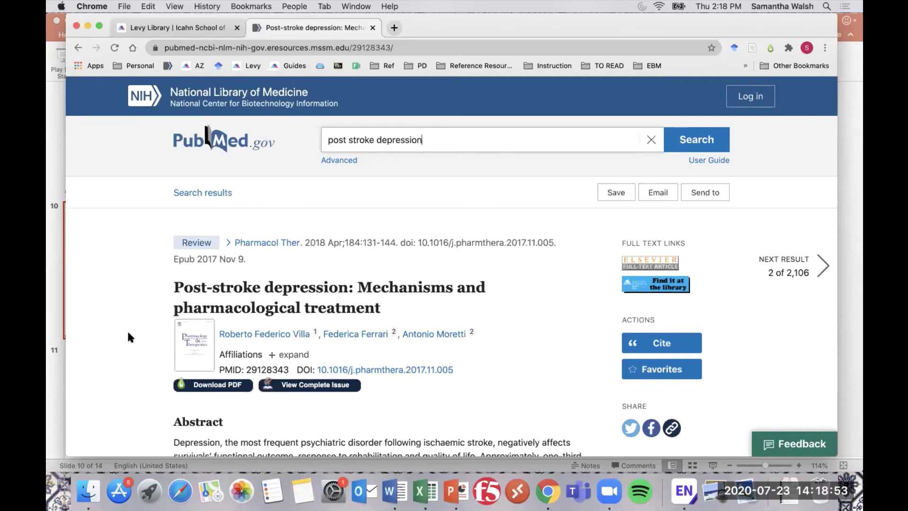
scroll(127, 359, "down", 10)
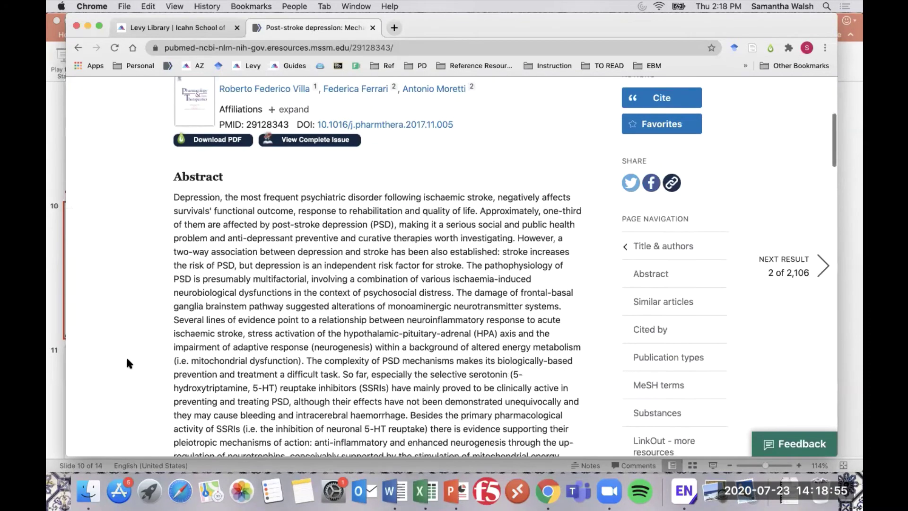
scroll(127, 360, "down", 15)
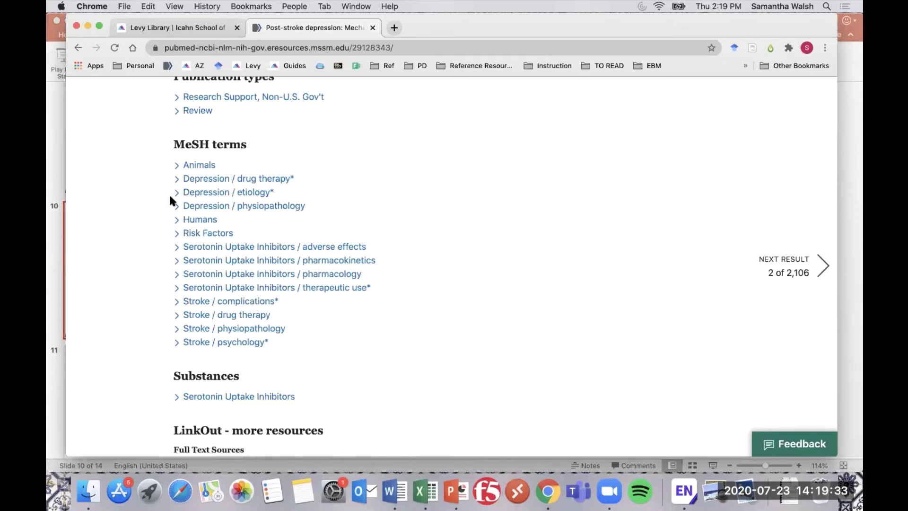
Open the full MeSH record for Stroke in a new tab from the article's Stroke / psychology* term.
left_click(185, 345)
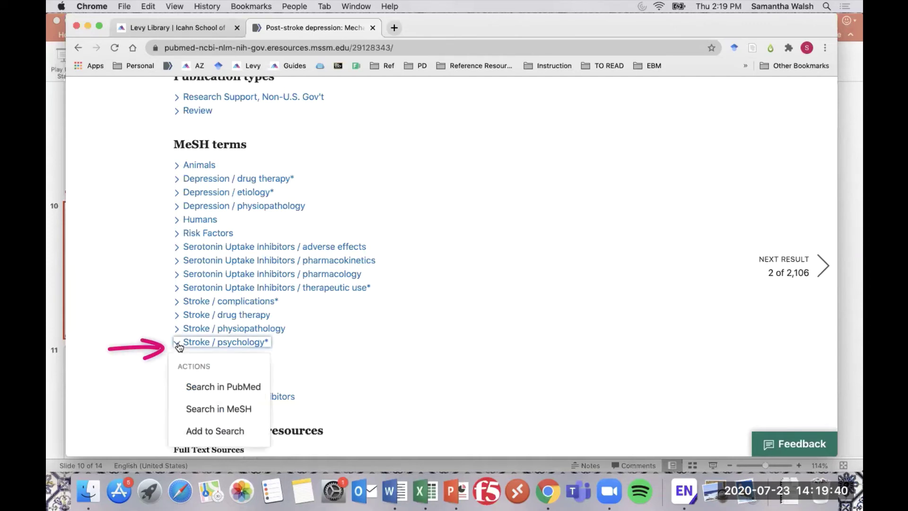
right_click(227, 411)
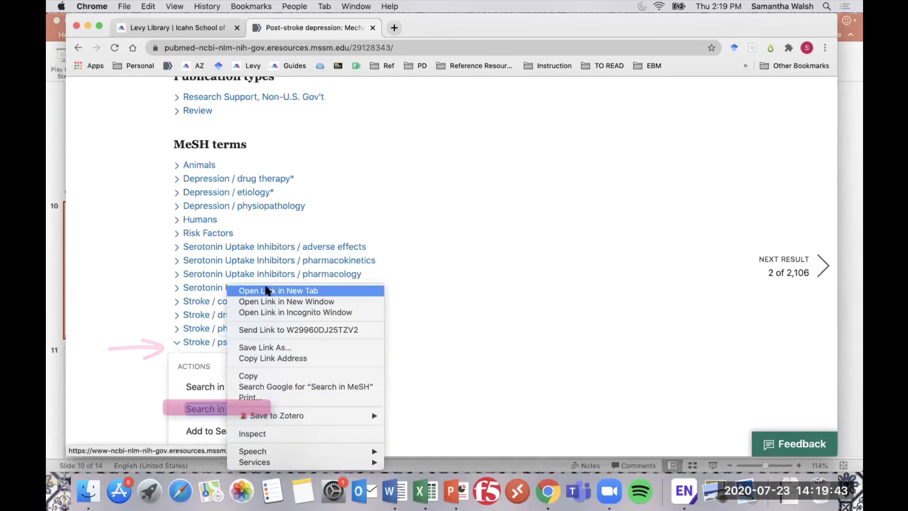
left_click(268, 287)
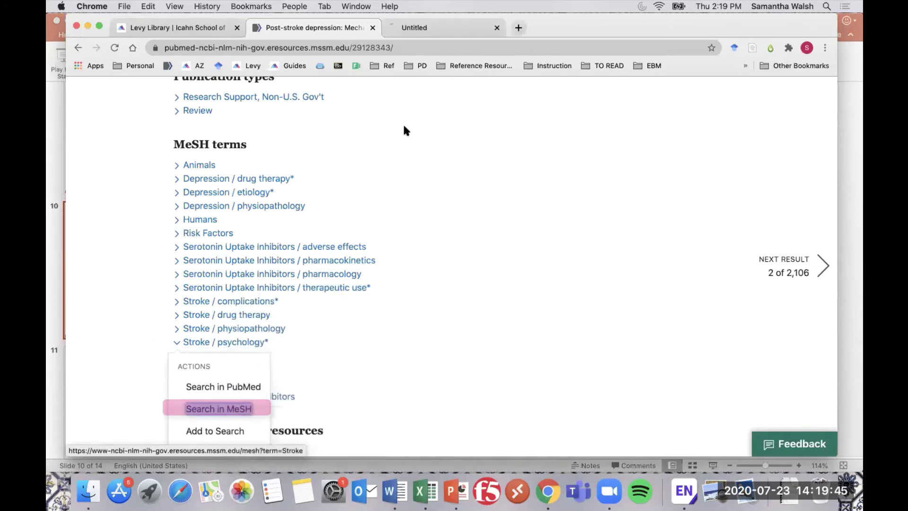
left_click(422, 26)
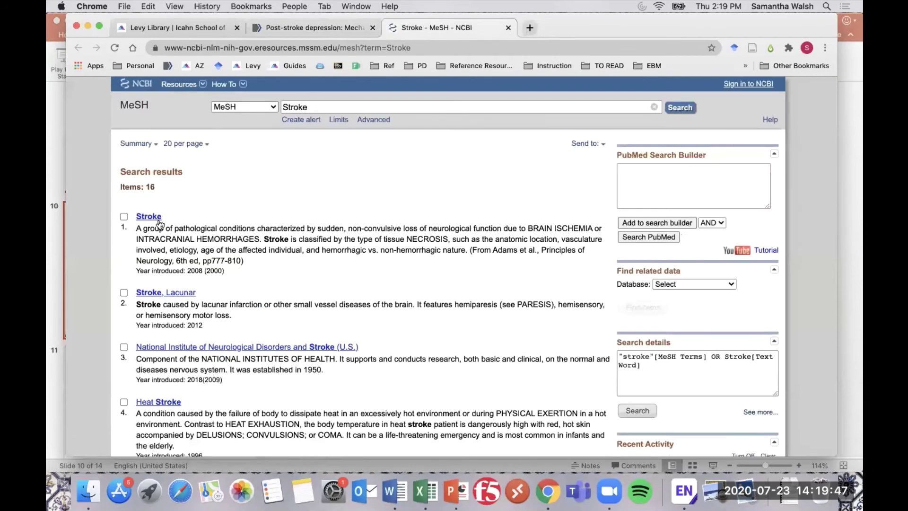
left_click(156, 219)
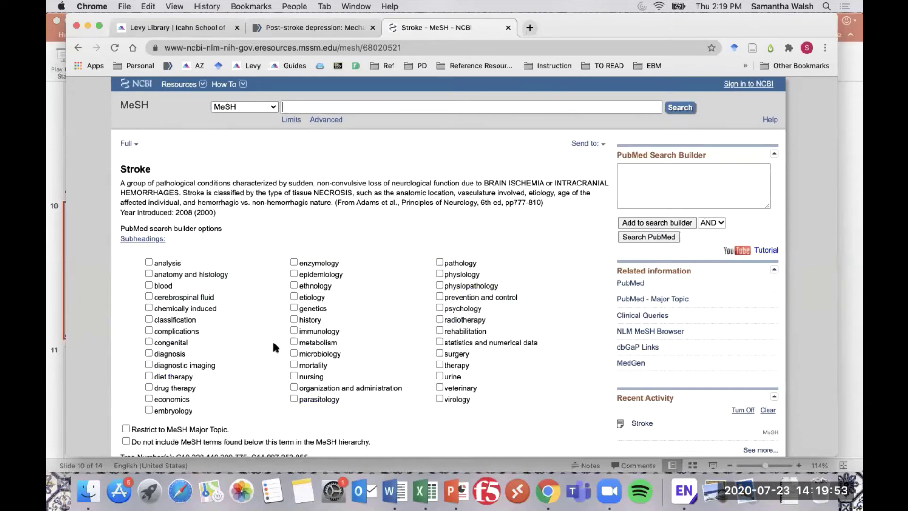
Review Stroke in the MeSH tree and tick 'Do not include MeSH terms found below this term'.
scroll(273, 344, "down", 12)
scroll(274, 347, "down", 3)
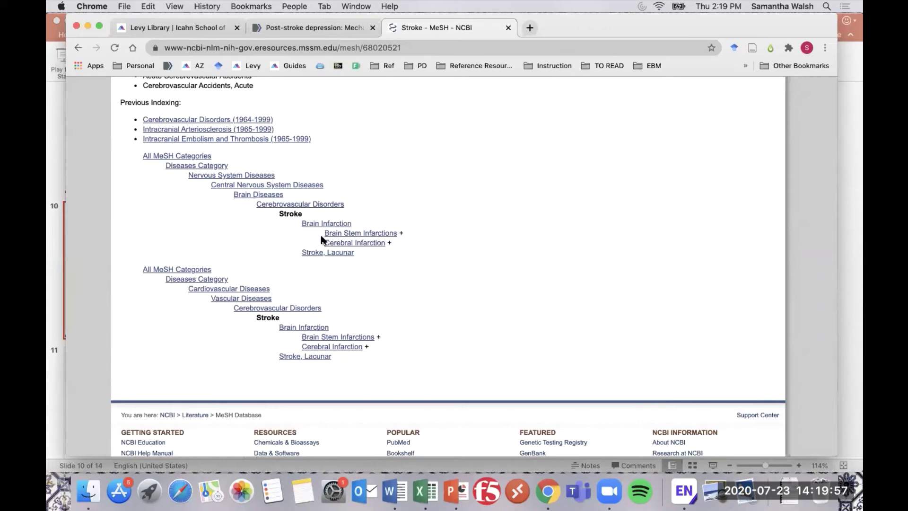
mouse_move(278, 210)
left_mouse_down()
mouse_move(295, 210)
mouse_move(384, 257)
left_mouse_up()
left_click(437, 274)
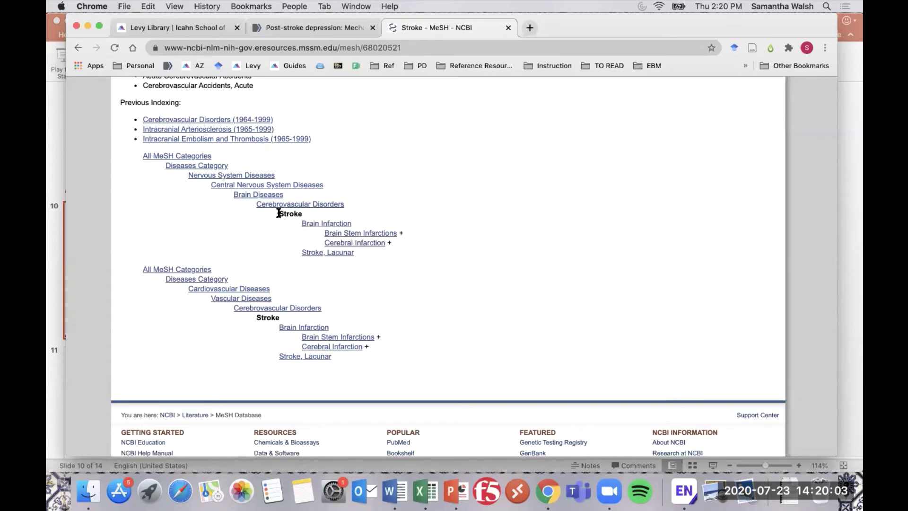
mouse_move(279, 214)
left_mouse_down()
mouse_move(358, 219)
mouse_move(395, 244)
mouse_move(387, 255)
left_mouse_up()
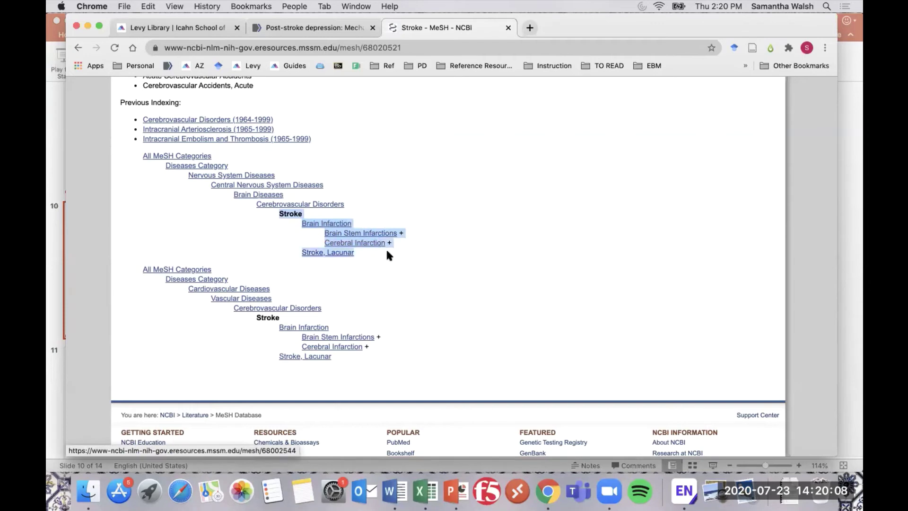
left_click(445, 260)
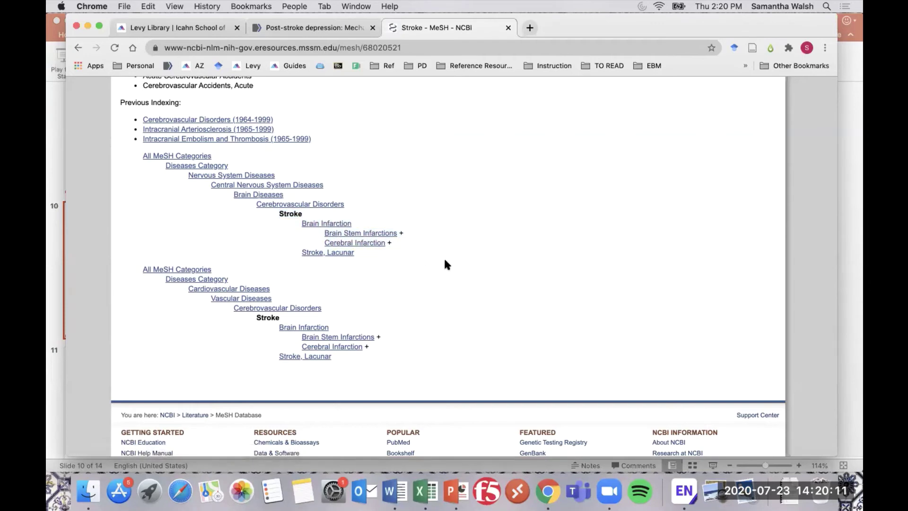
scroll(445, 260, "up", 15)
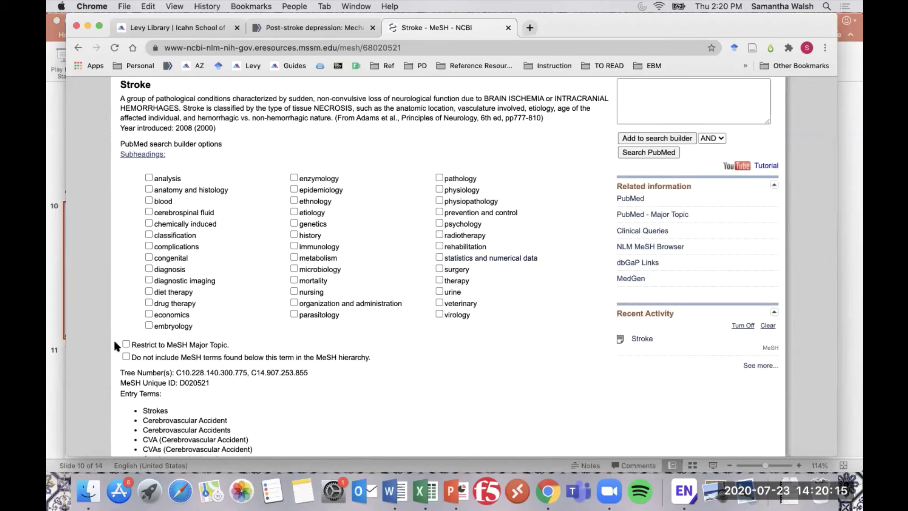
left_click(126, 357)
Untick the exclude option and add Stroke complications and psychology subheadings to the builder with OR.
left_click(125, 358)
scroll(579, 184, "up", 3)
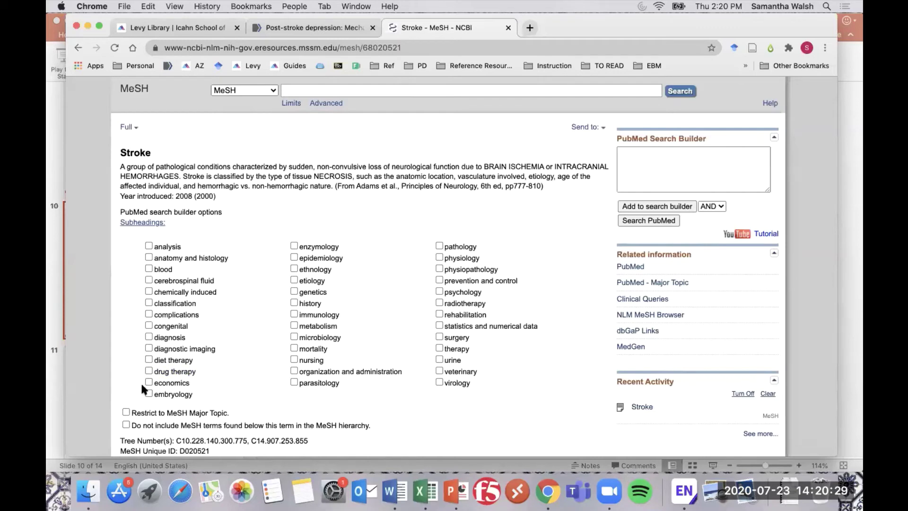
left_click(148, 313)
left_click(718, 212)
left_click(718, 218)
left_click(675, 209)
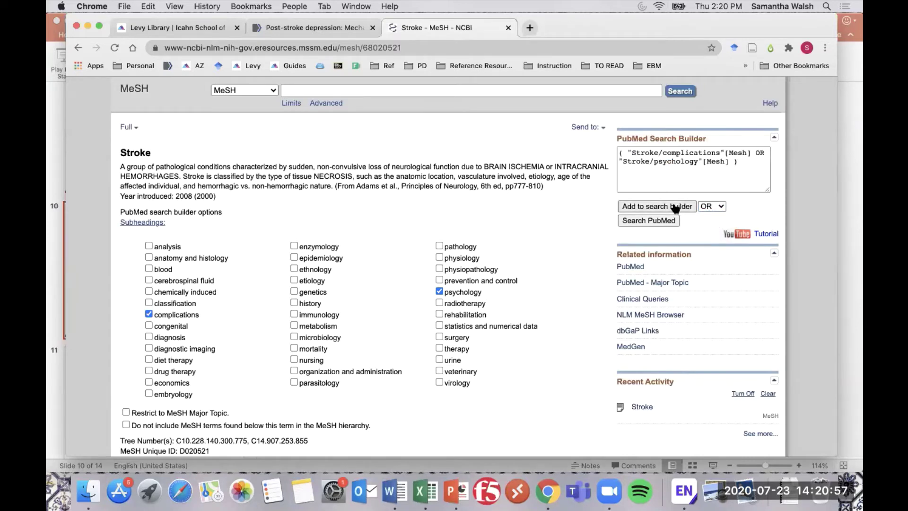
left_click(663, 222)
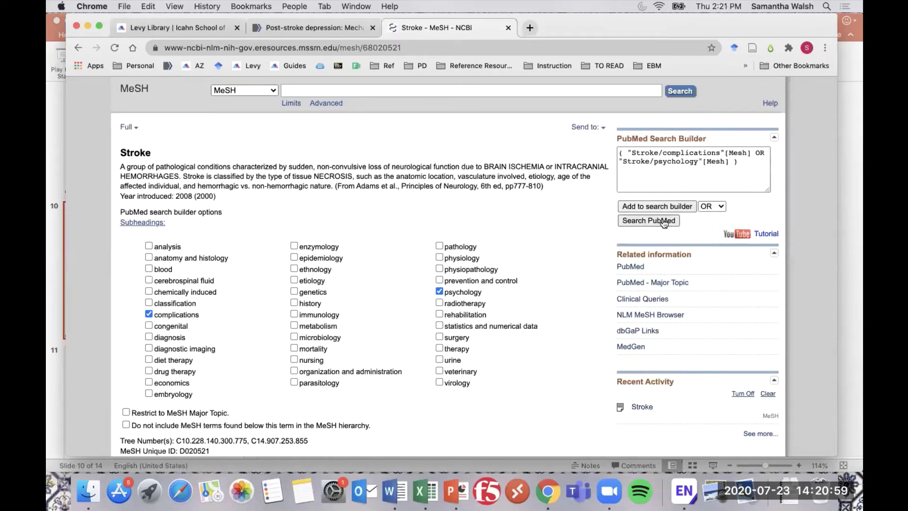
left_click(734, 161)
Copy the stroke keyword string from the PowerPoint slide and return to the MeSH Stroke page.
left_click(844, 212)
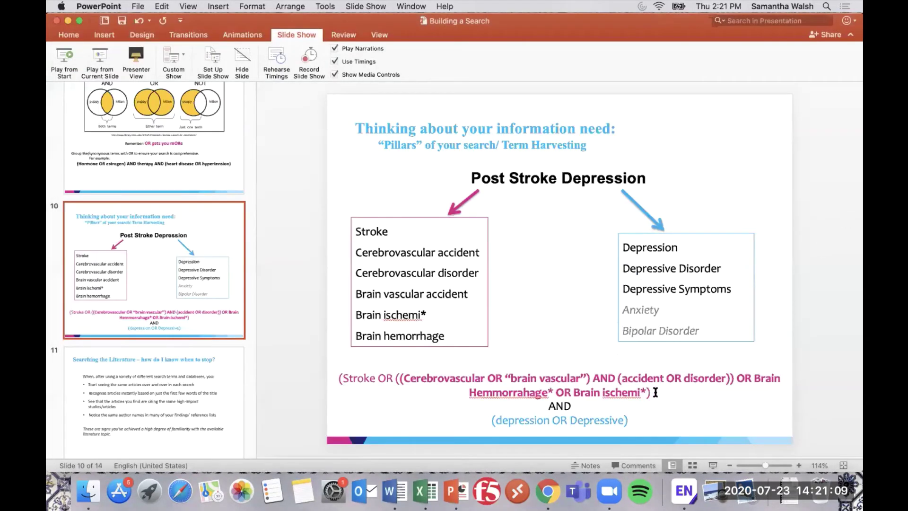
mouse_move(655, 393)
left_mouse_down()
mouse_move(450, 393)
mouse_move(338, 374)
left_mouse_up()
key("super+c")
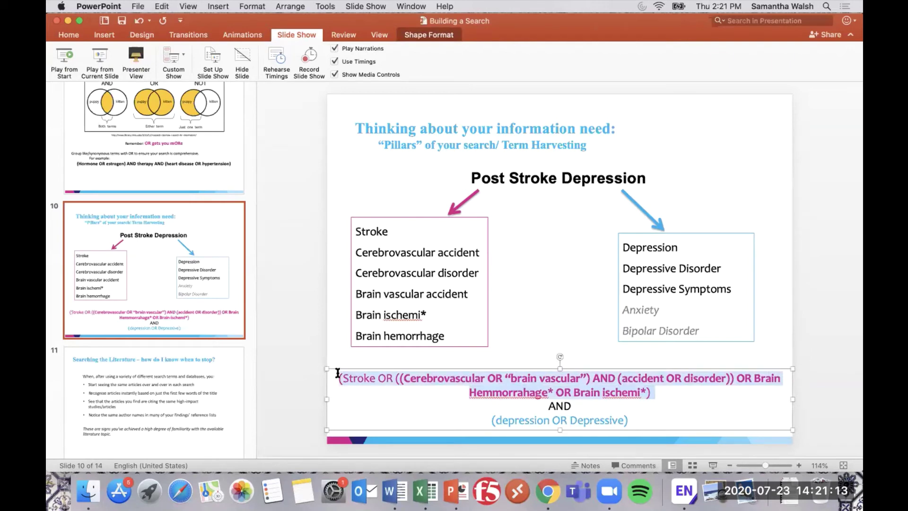
left_click(553, 492)
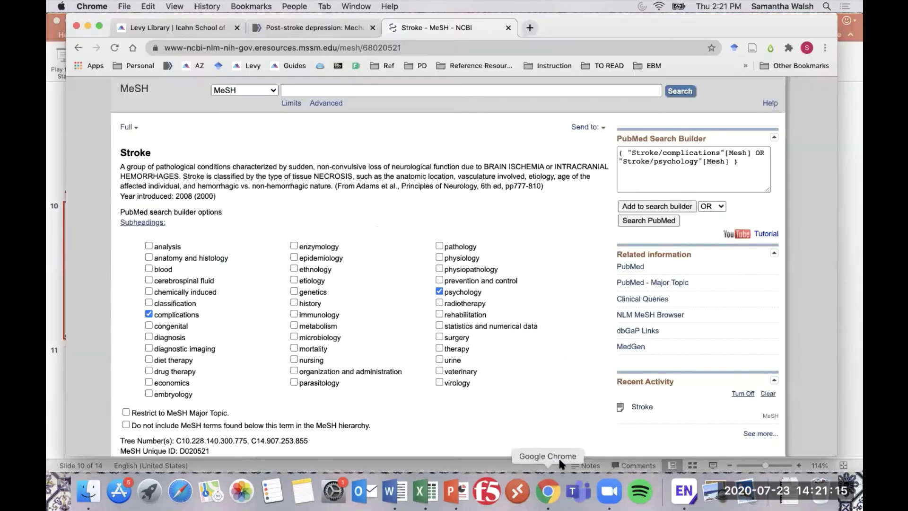
left_click(730, 162)
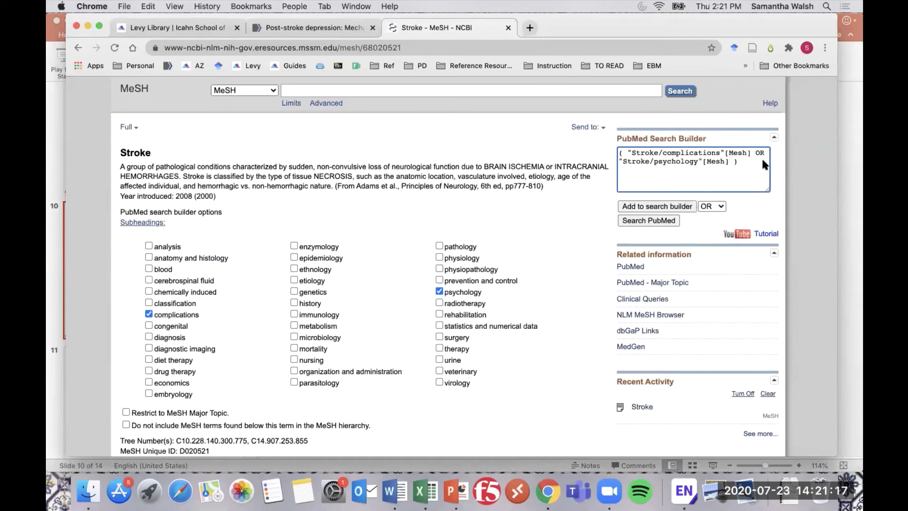
Append the stroke keyword string to the builder query, tidy its spacing, and run it (2,265,229 results).
type("AND")
key("super+v")
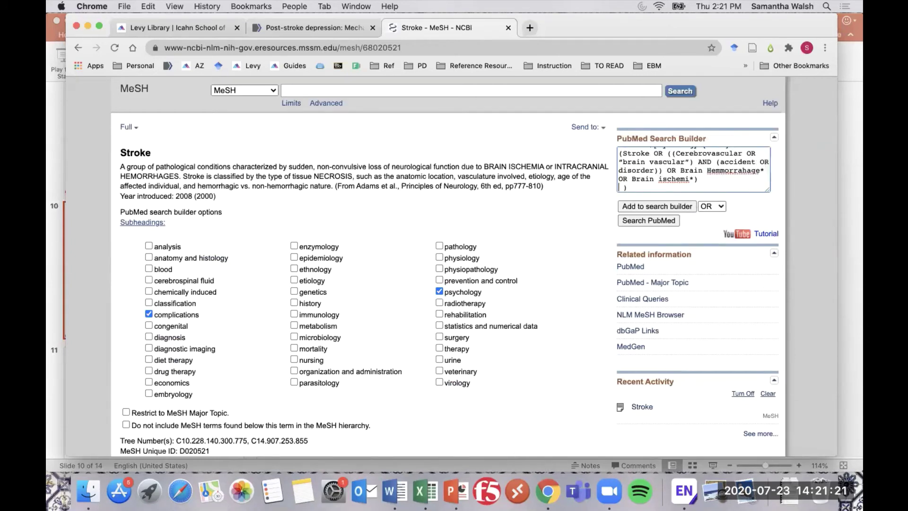
key("BackSpace")
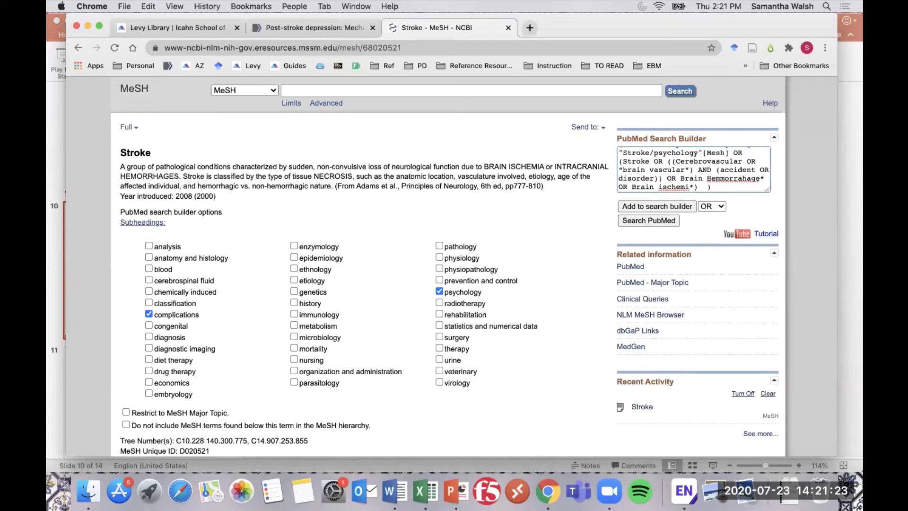
key("BackSpace")
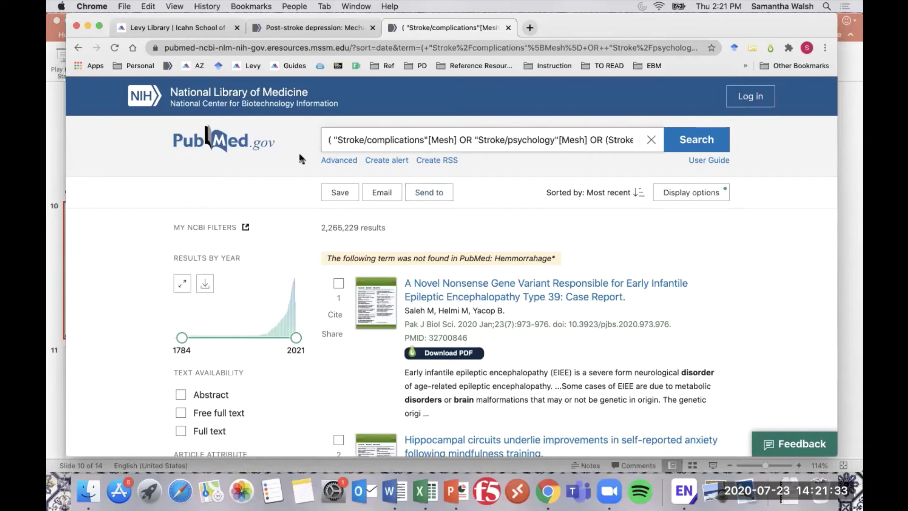
left_click(214, 138)
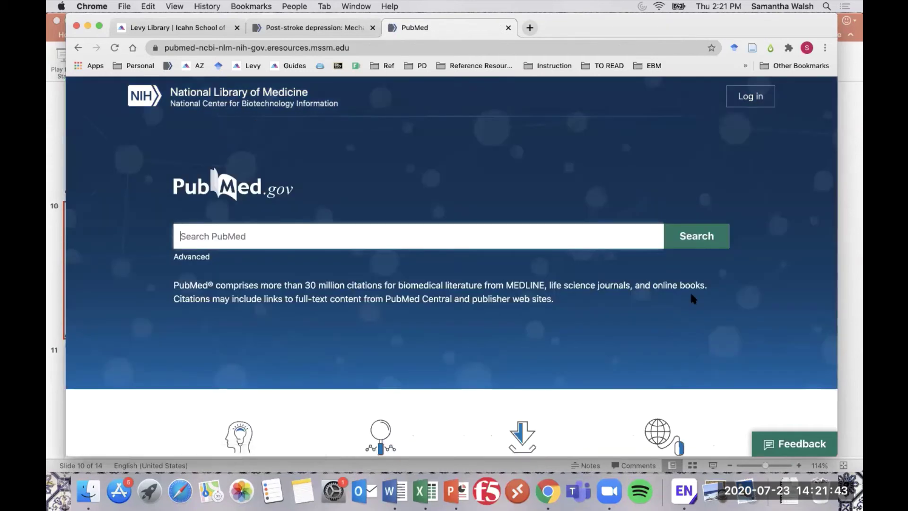
Search the MeSH Database for 'depression', listing 21 headings led by Depression and Depressive Disorder.
scroll(692, 298, "down", 5)
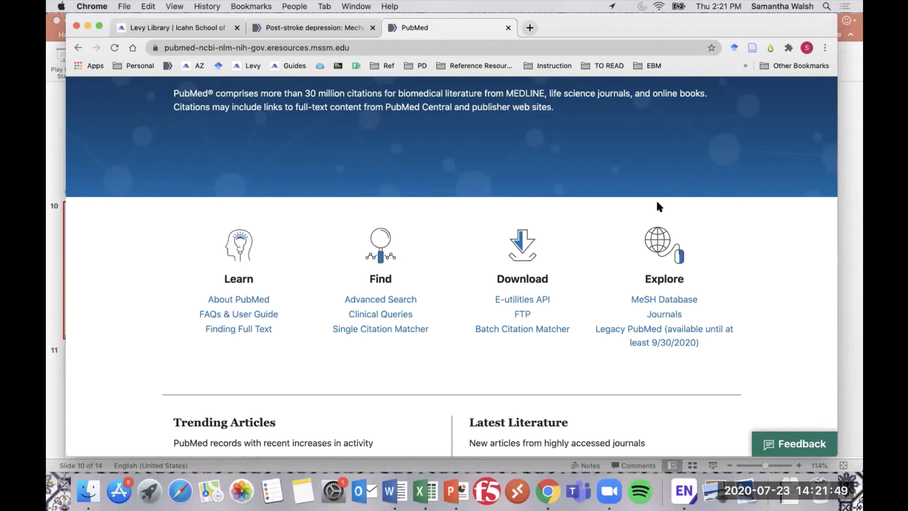
left_click(657, 301)
type("depressio")
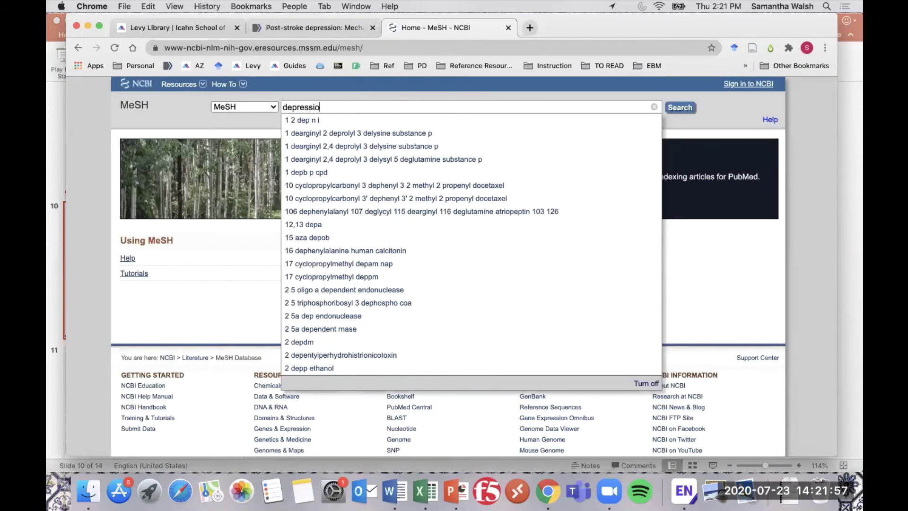
type("n")
key("Return")
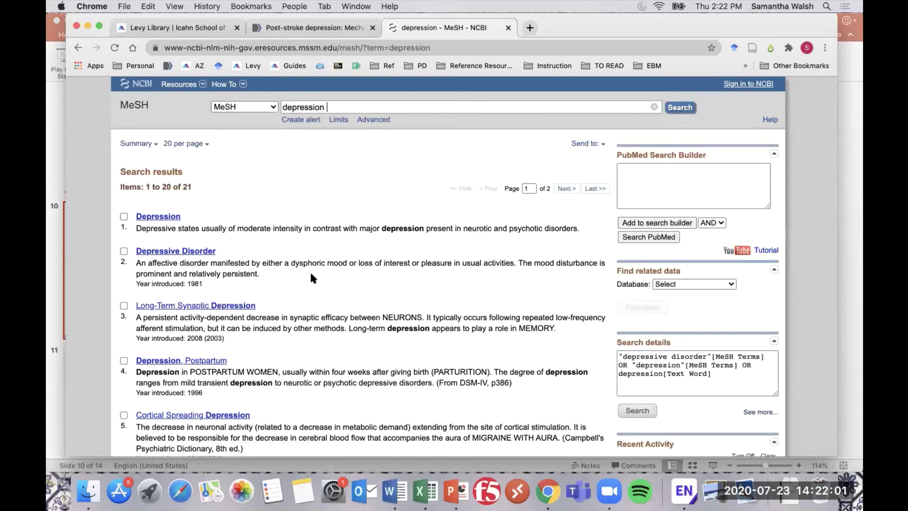
scroll(311, 275, "down", 2)
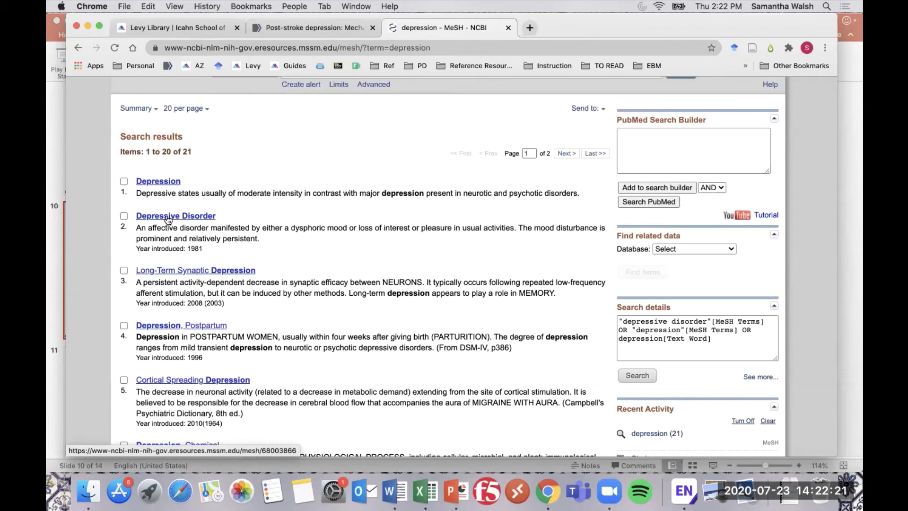
Add the Depression and Depressive Disorder headings to the search builder joined with OR.
left_click(123, 182)
left_click(124, 217)
left_click(715, 187)
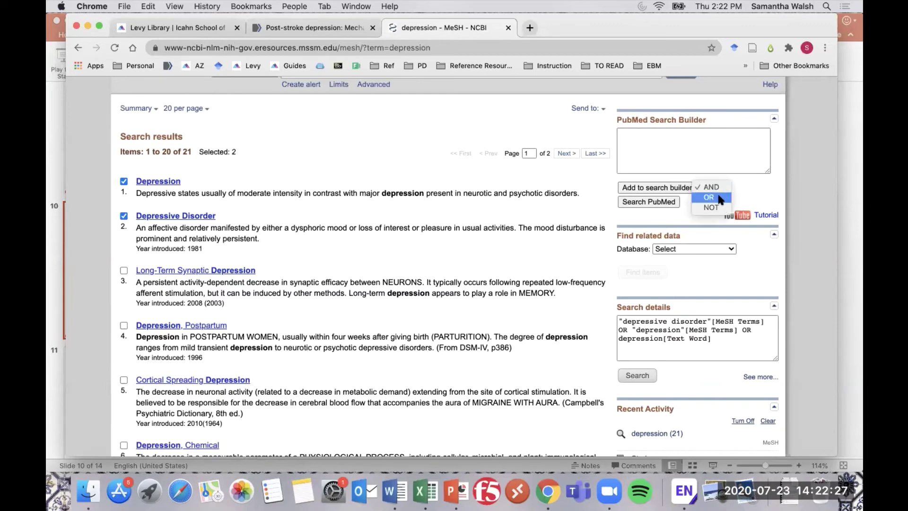
left_click(718, 198)
left_click(679, 187)
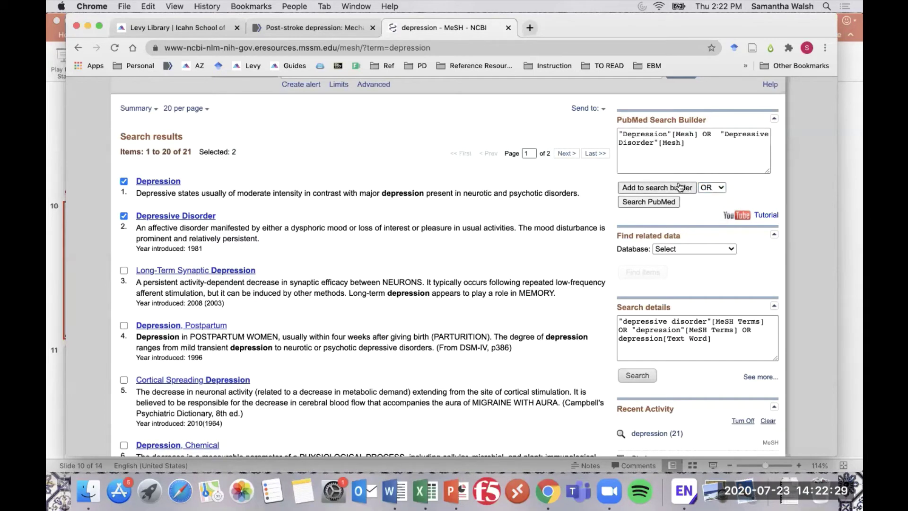
Copy the depression keywords from the slide, append them with OR, and search PubMed (511,013 results).
left_click(850, 276)
left_click(518, 420)
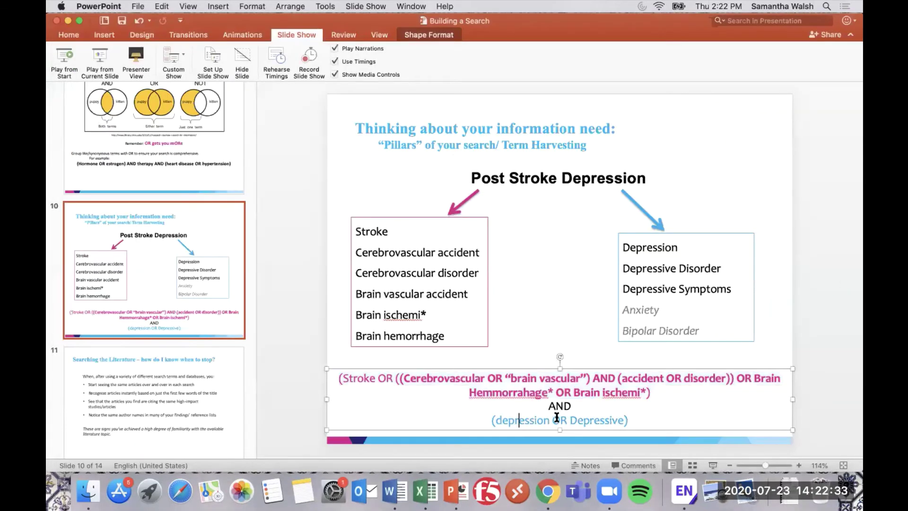
left_click_drag(626, 420, 498, 421)
key("super+c")
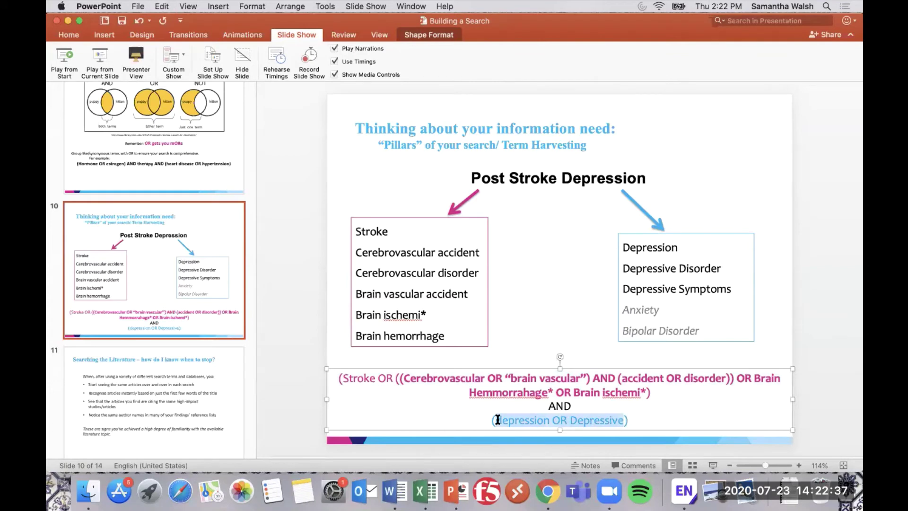
left_click(548, 491)
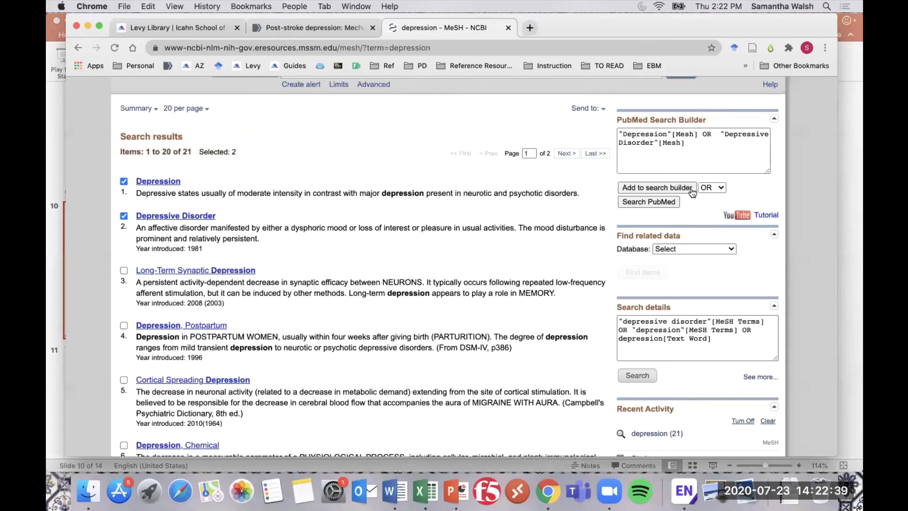
left_click(628, 134)
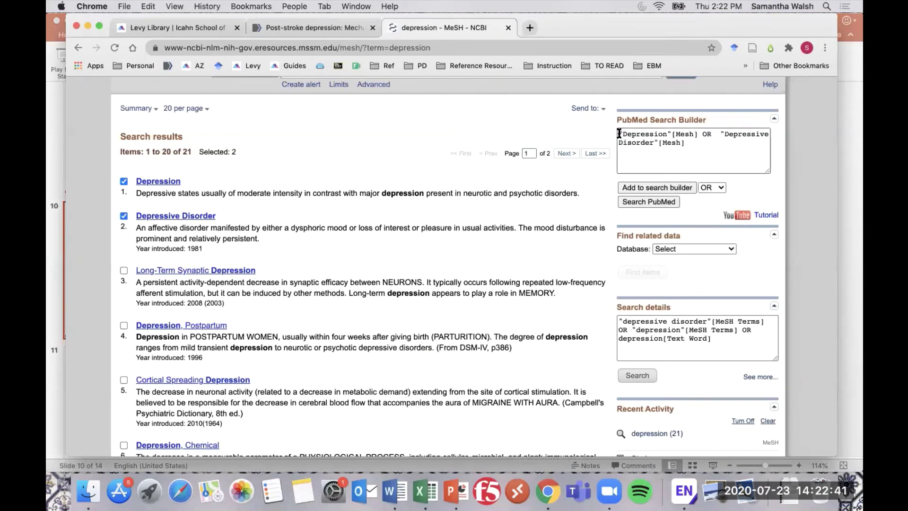
left_click(696, 151)
type("OR")
key("super+v")
left_click(666, 202)
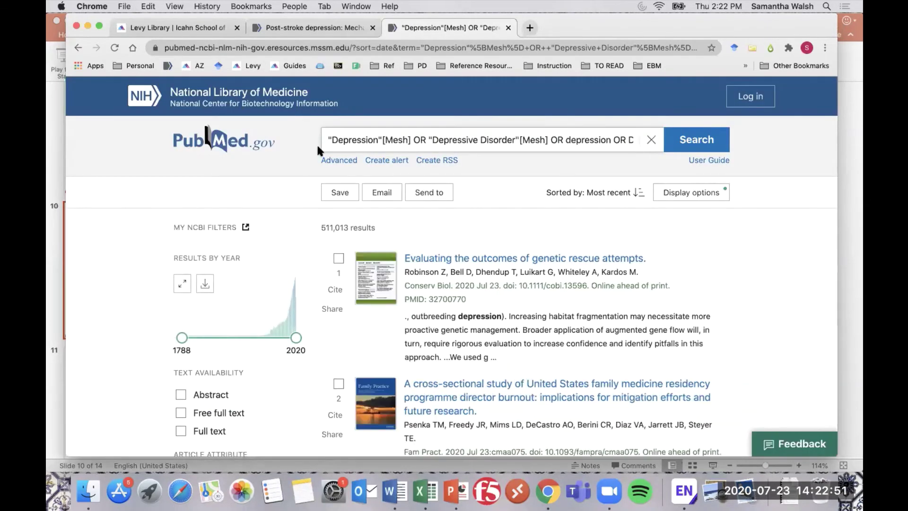
In the Advanced search history, combine search #3 AND search #2 in the query box.
left_click(339, 161)
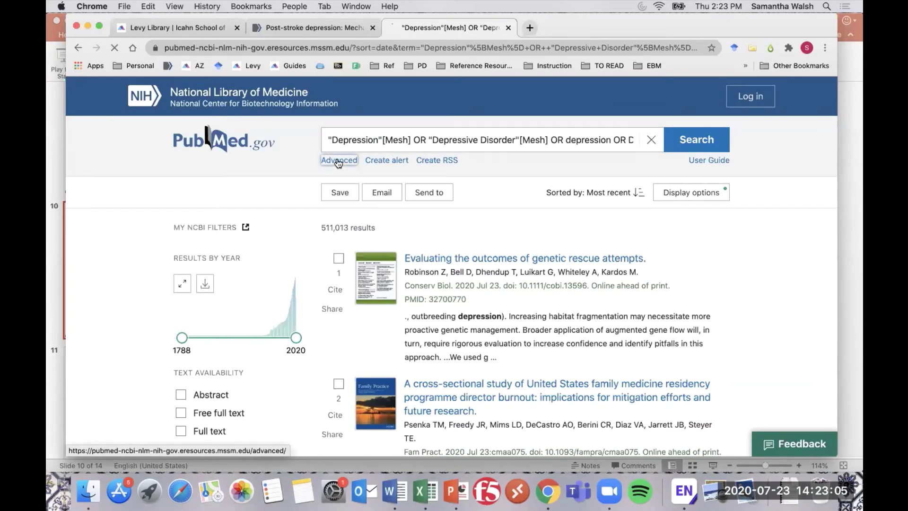
scroll(414, 260, "down", 5)
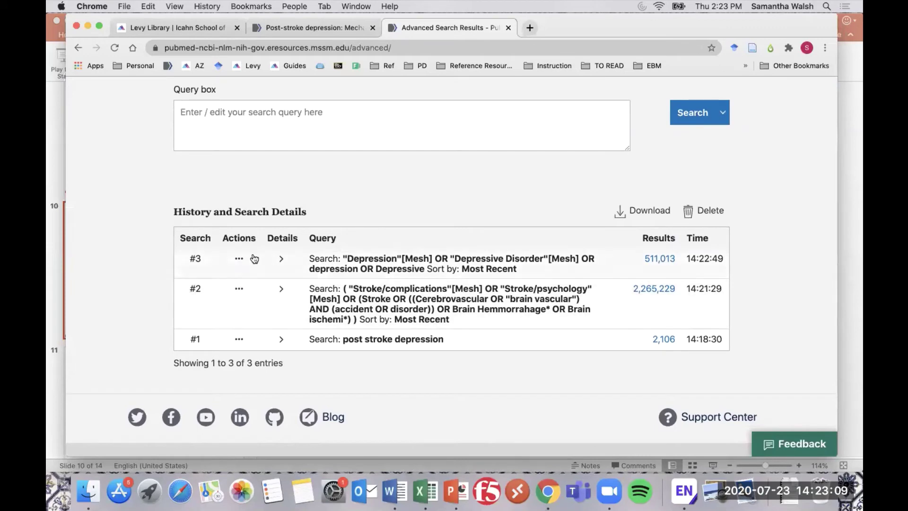
left_click(240, 261)
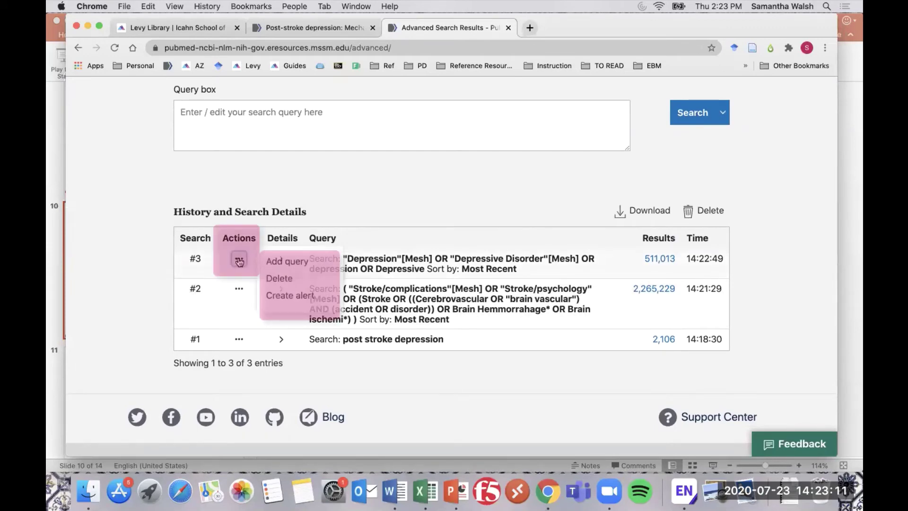
left_click(283, 263)
left_click(239, 289)
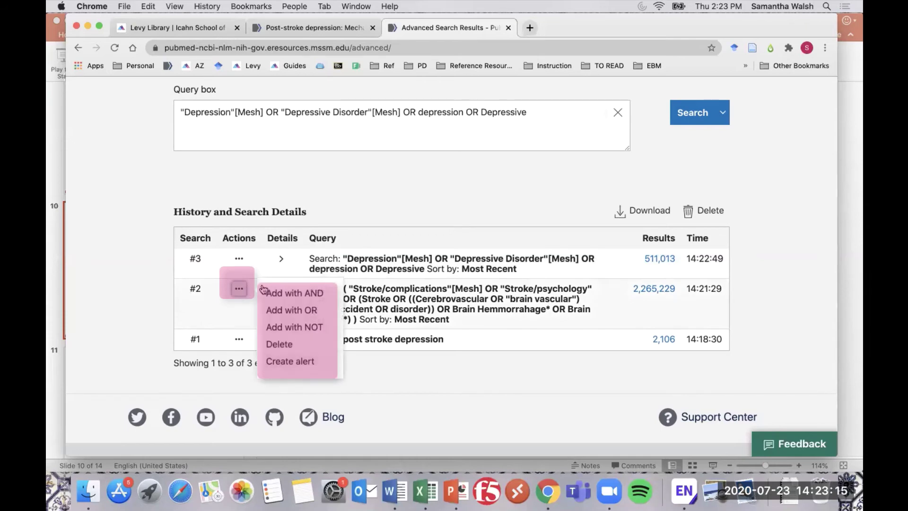
left_click(281, 293)
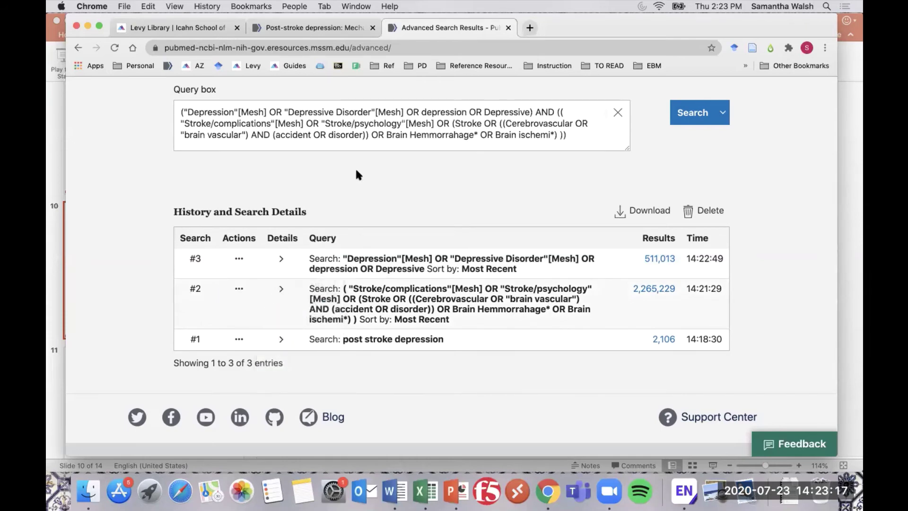
Review the combined depression and stroke query and run it, returning 90,210 results.
scroll(356, 165, "up", 1)
left_click_drag(179, 148, 531, 148)
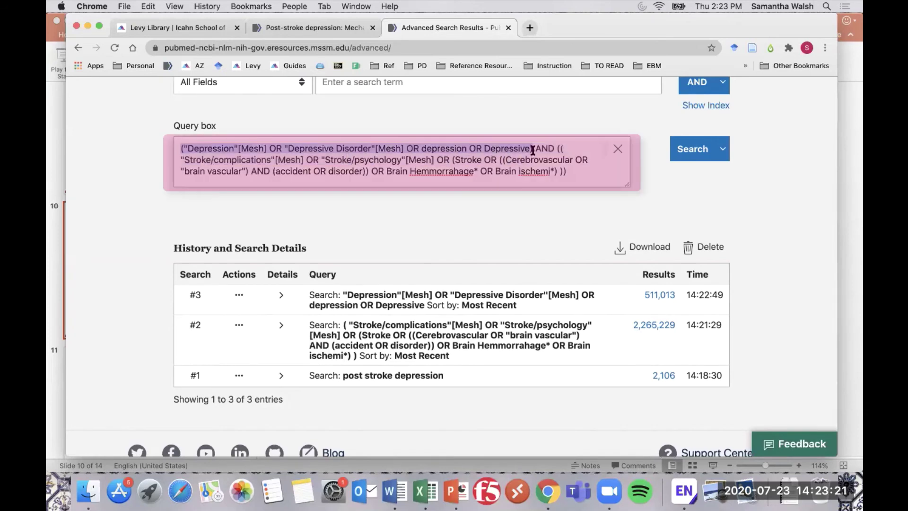
left_click(577, 165)
left_click_drag(577, 166, 558, 148)
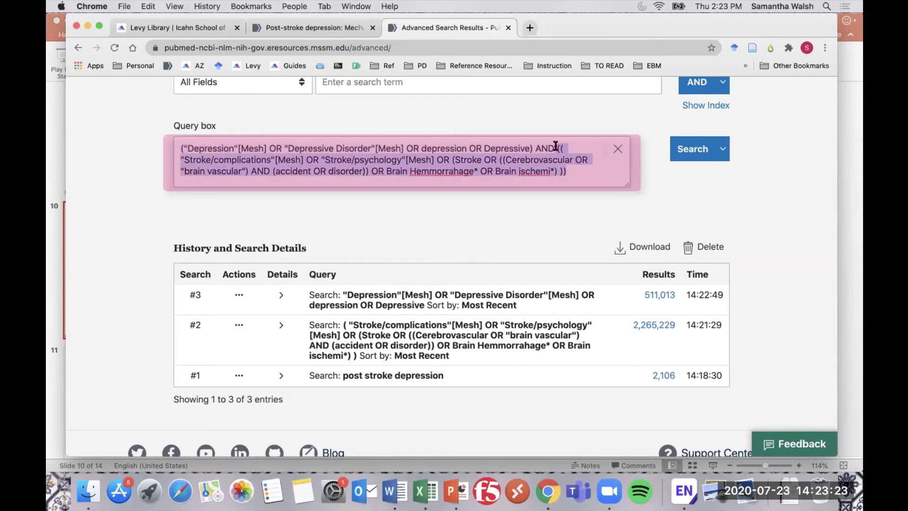
left_click(354, 159)
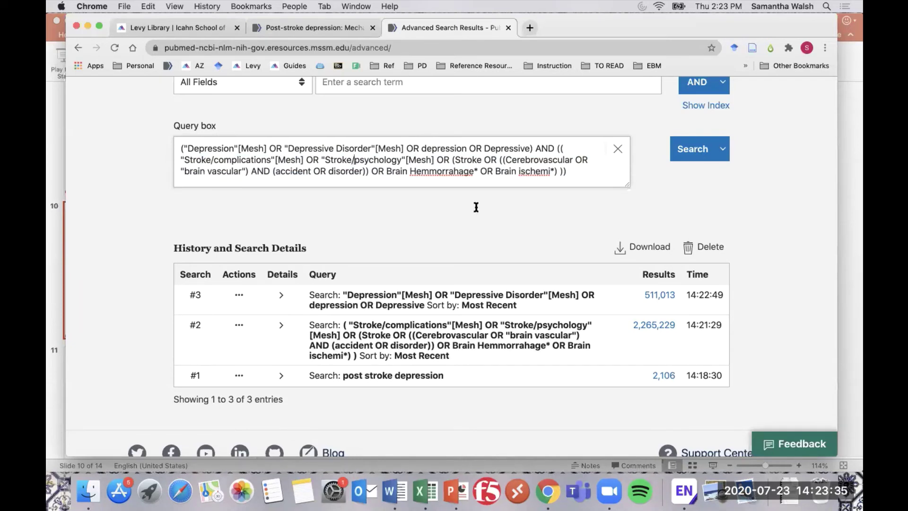
left_click(689, 151)
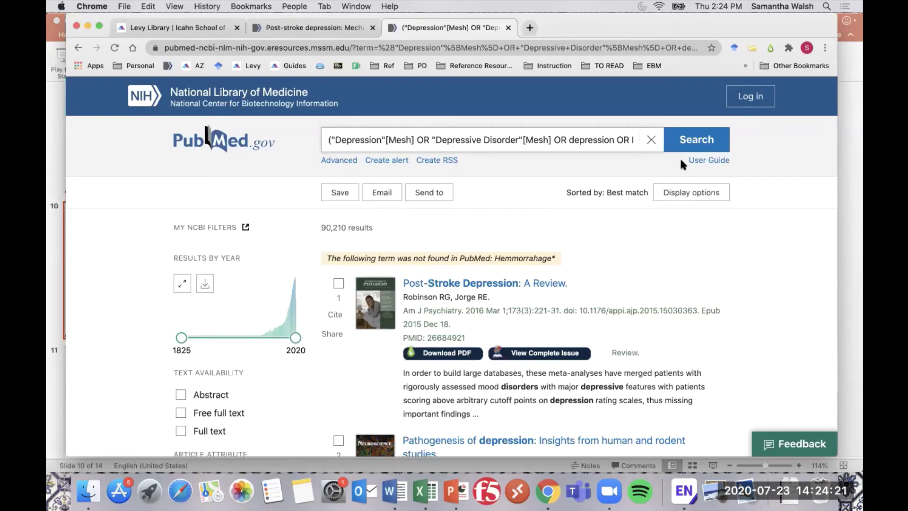
Sign in to PubMed with an NCBI account using the browser's autofilled credentials.
mouse_move(719, 74)
left_mouse_down()
mouse_move(781, 74)
mouse_move(782, 122)
mouse_move(720, 120)
left_mouse_up()
left_click_drag(780, 122, 749, 121)
left_click_drag(721, 75, 721, 121)
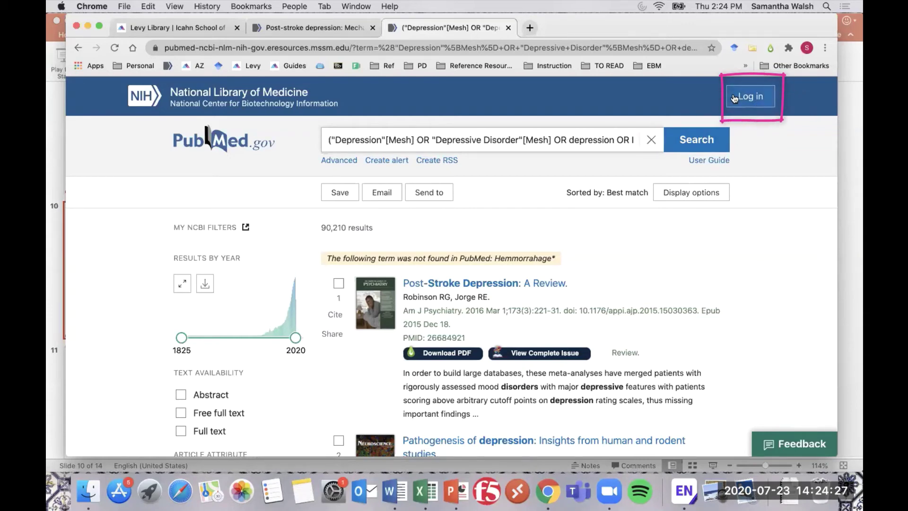
left_click(755, 104)
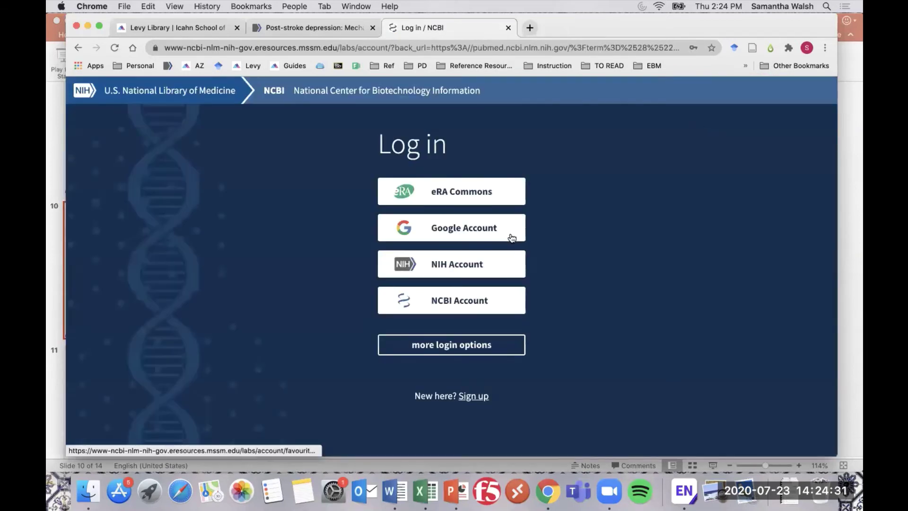
left_click(455, 307)
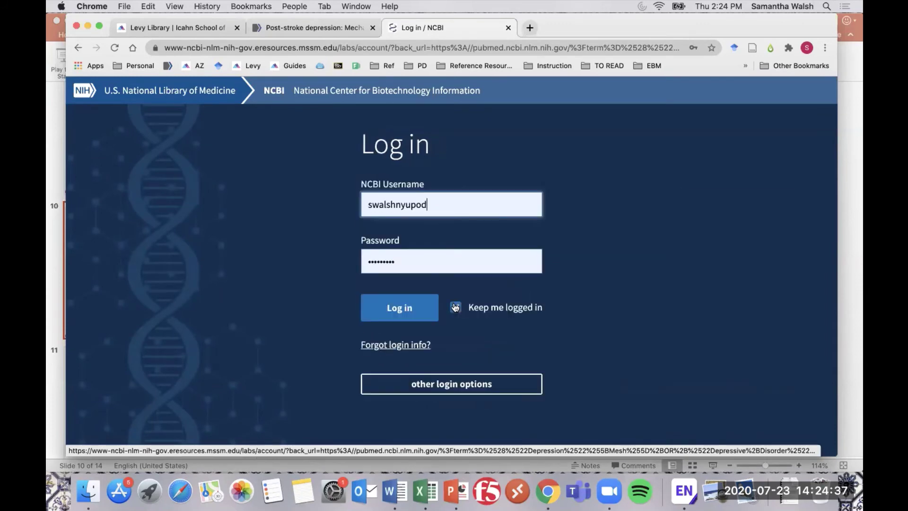
left_click(406, 306)
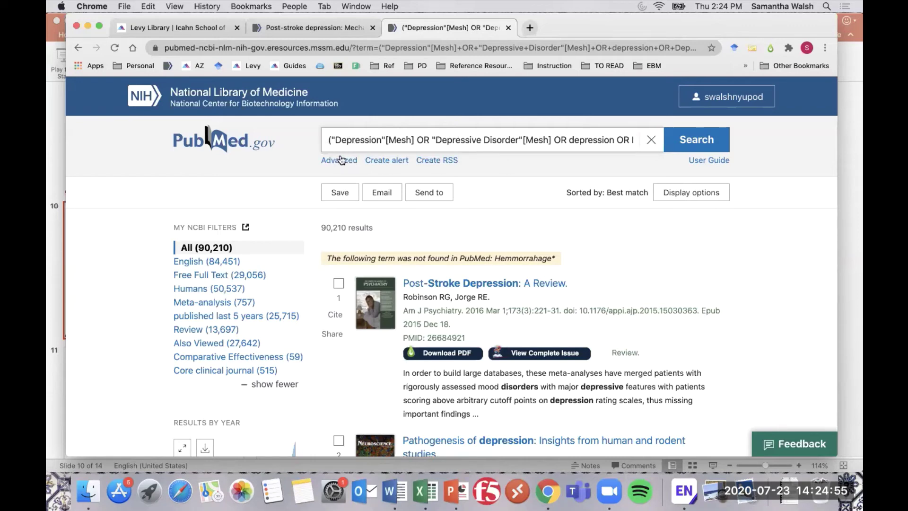
Save the search as 'Strake Depression' without email updates, then go to the My NCBI dashboard.
left_click(387, 160)
scroll(442, 203, "down", 3)
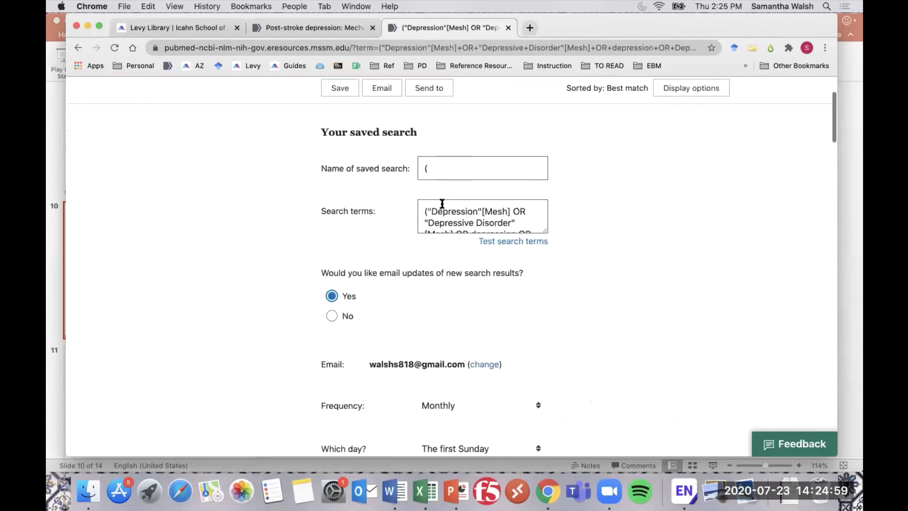
left_click(425, 169)
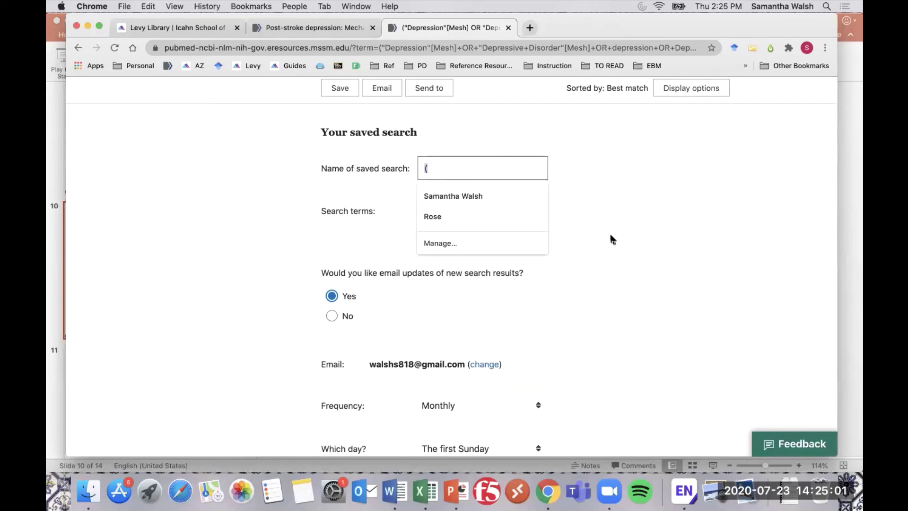
key("Escape")
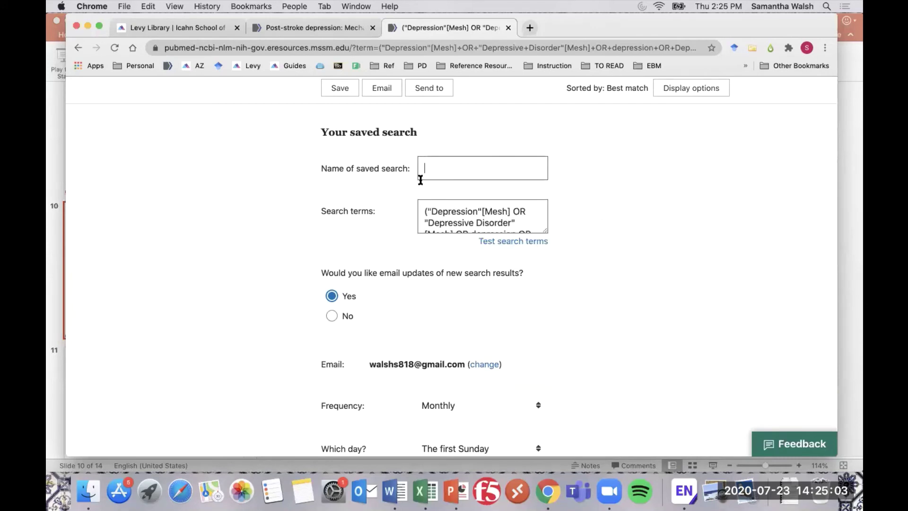
type("Strake Depression")
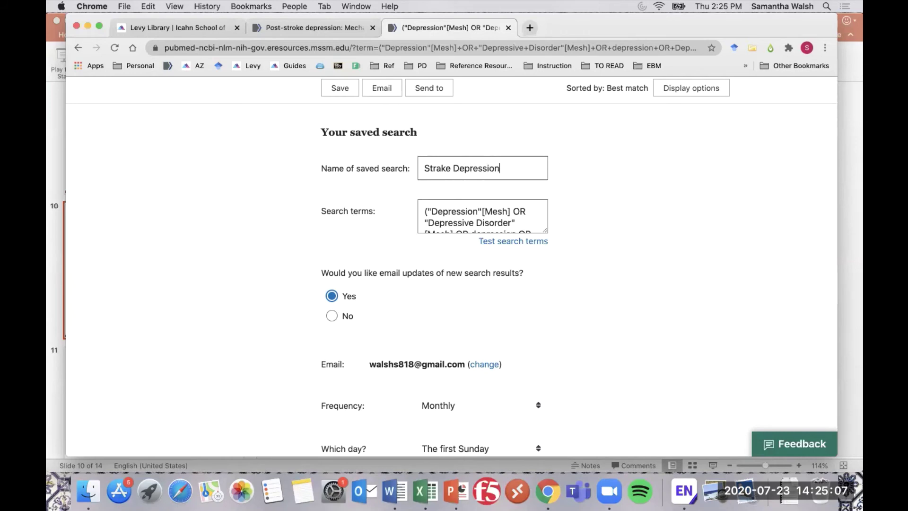
scroll(402, 239, "down", 3)
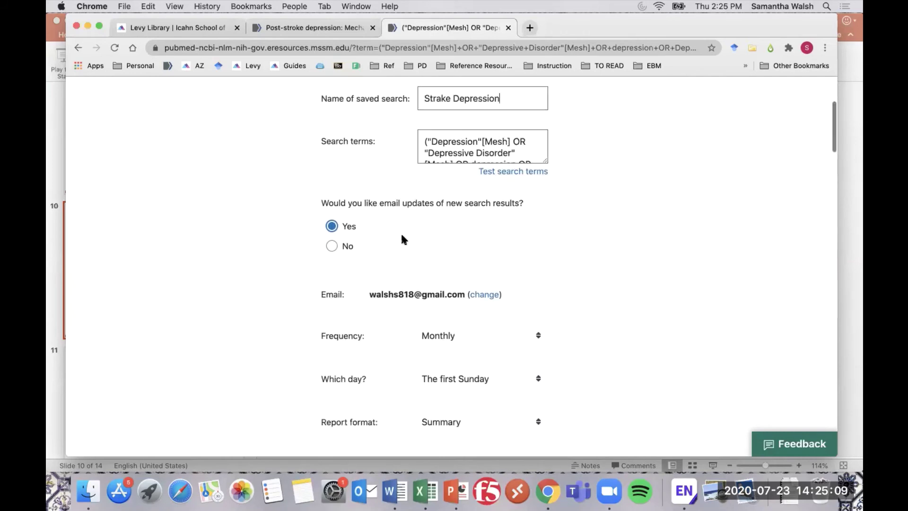
left_click(332, 244)
left_click(378, 288)
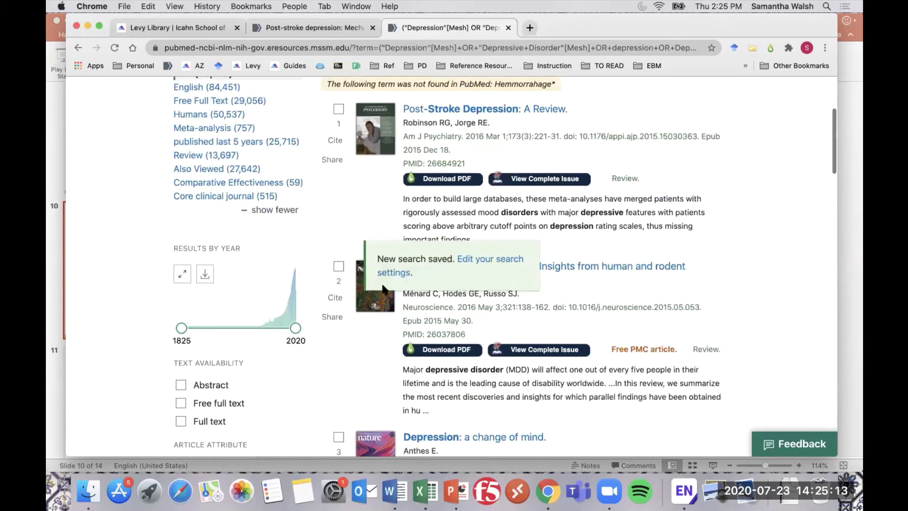
left_click(719, 98)
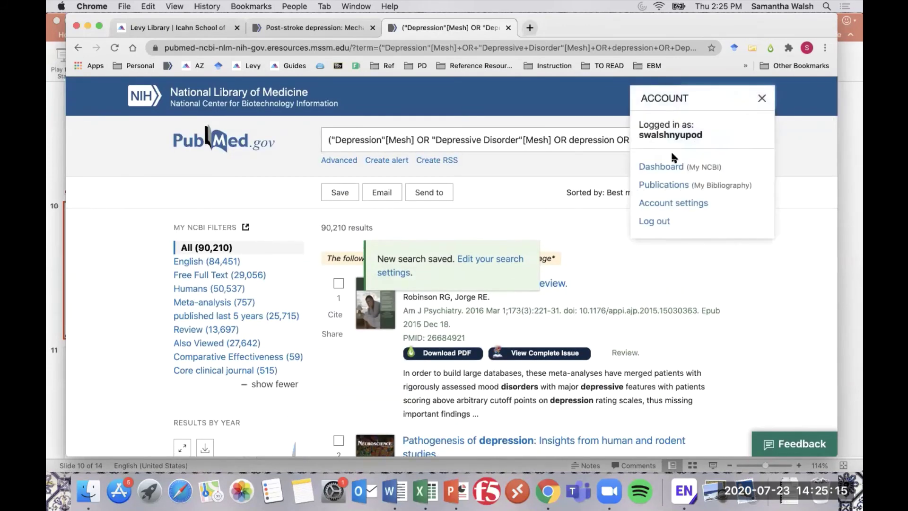
left_click(667, 167)
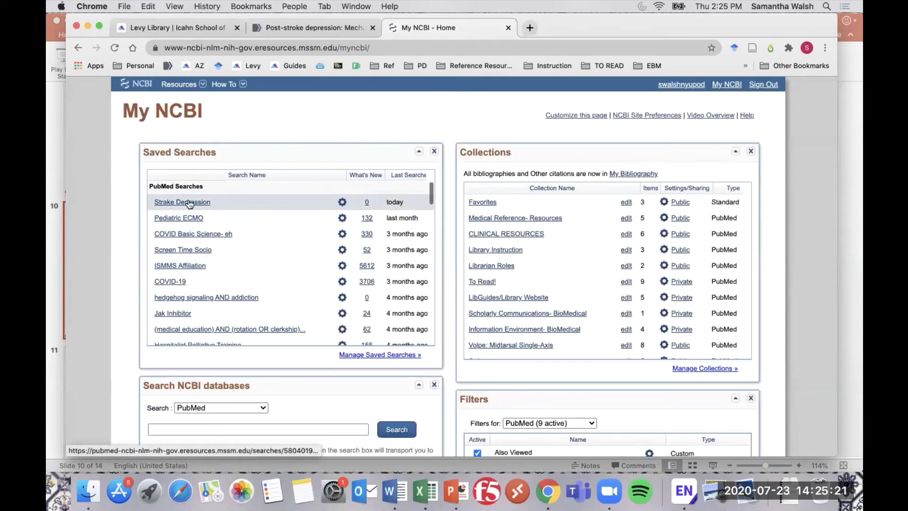
Check that 'Strake Depression' appears under Saved Searches in My NCBI.
mouse_move(189, 205)
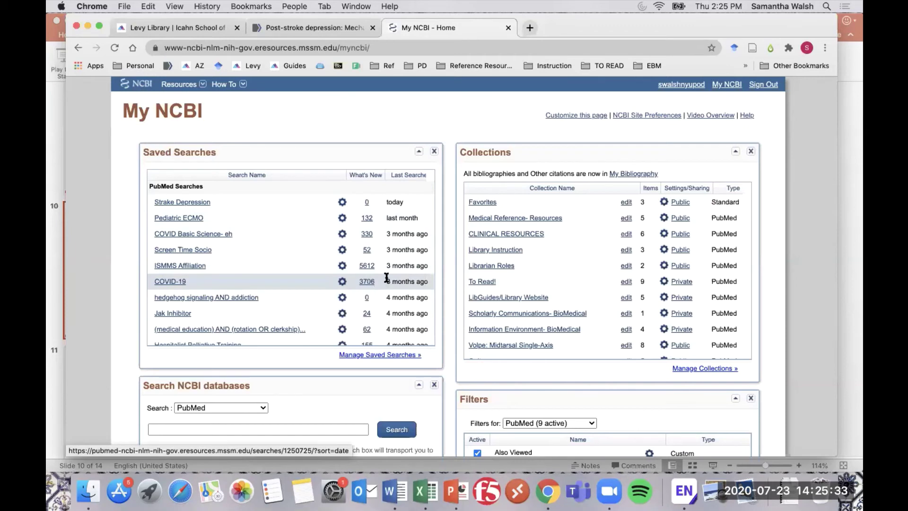
mouse_move(387, 277)
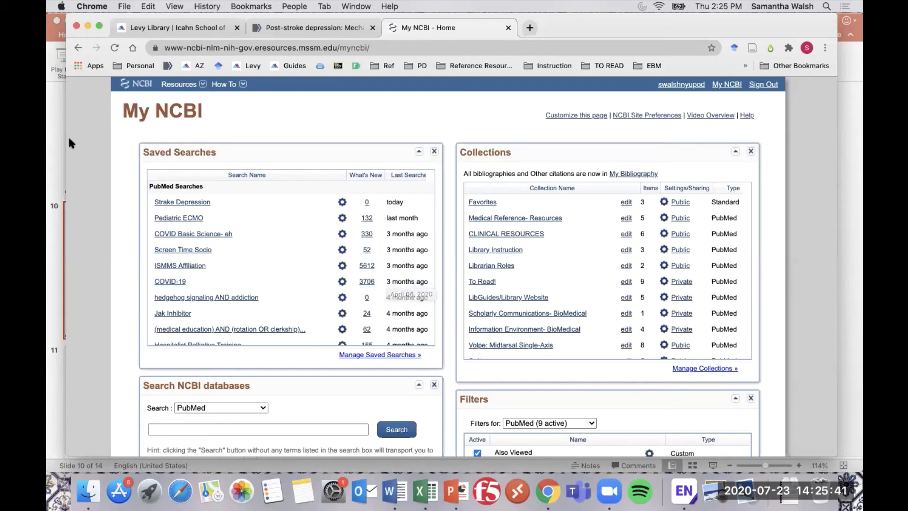
left_click(320, 27)
Start the PowerPoint slide show from slide 7, the Databases slide.
left_click(56, 138)
scroll(124, 156, "up", 10)
scroll(123, 151, "up", 2)
left_click(128, 321)
left_click(100, 60)
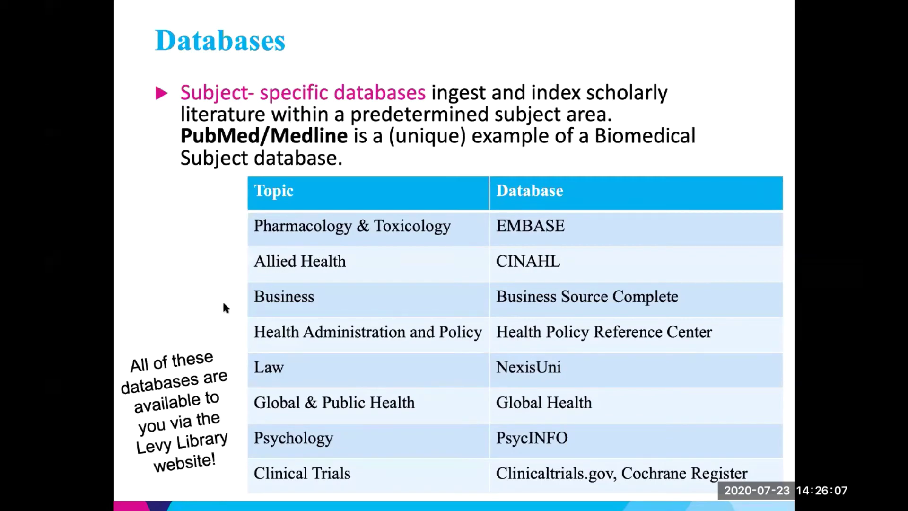
Leave the slide show and open the Levy Library's Databases link under Browse Collections in a new tab.
key("Escape")
left_click(547, 492)
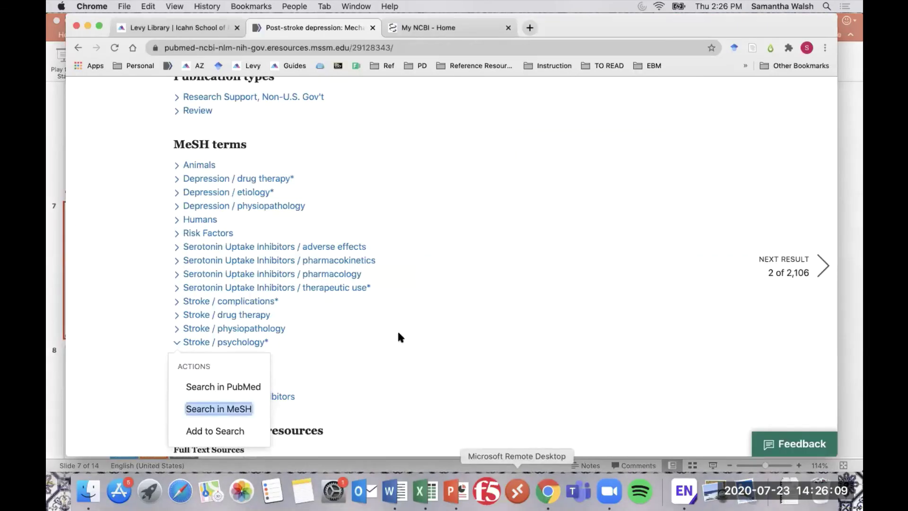
left_click(177, 27)
left_click_drag(261, 339, 414, 335)
left_click_drag(410, 334, 405, 444)
left_click_drag(264, 444, 295, 442)
left_click_drag(265, 337, 267, 443)
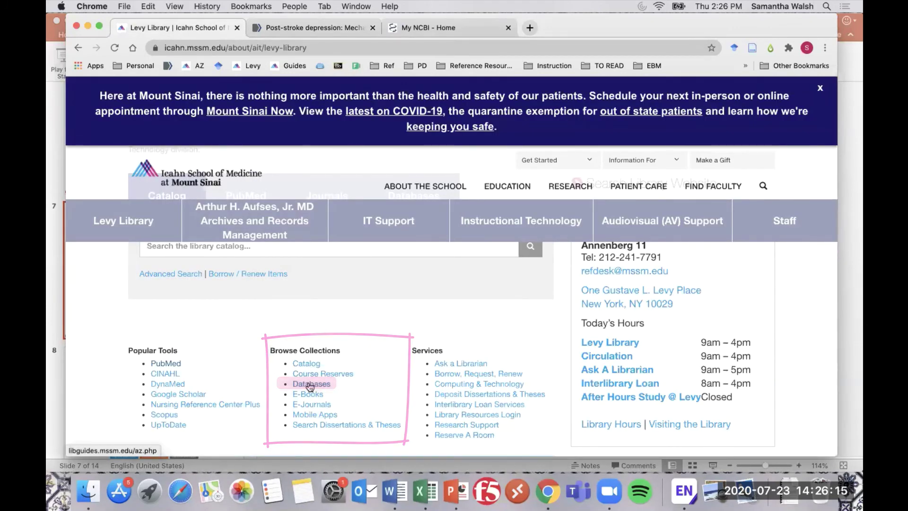
left_click(308, 382)
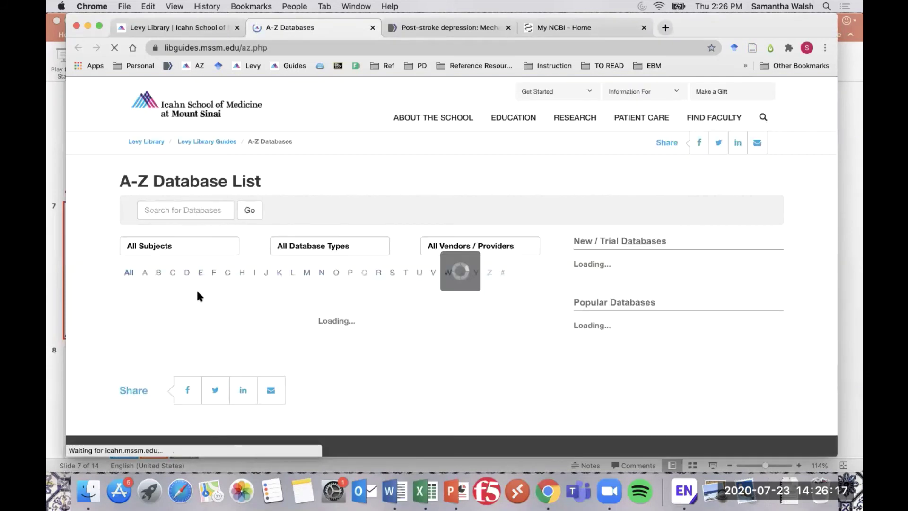
Filter the A-Z database list to Psychology and Psychiatry, showing 9 databases.
scroll(114, 282, "down", 2)
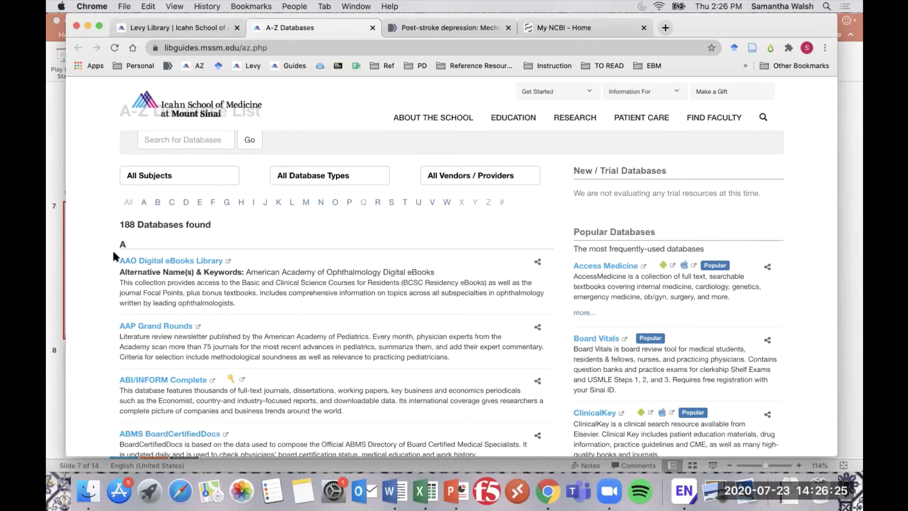
left_click(151, 178)
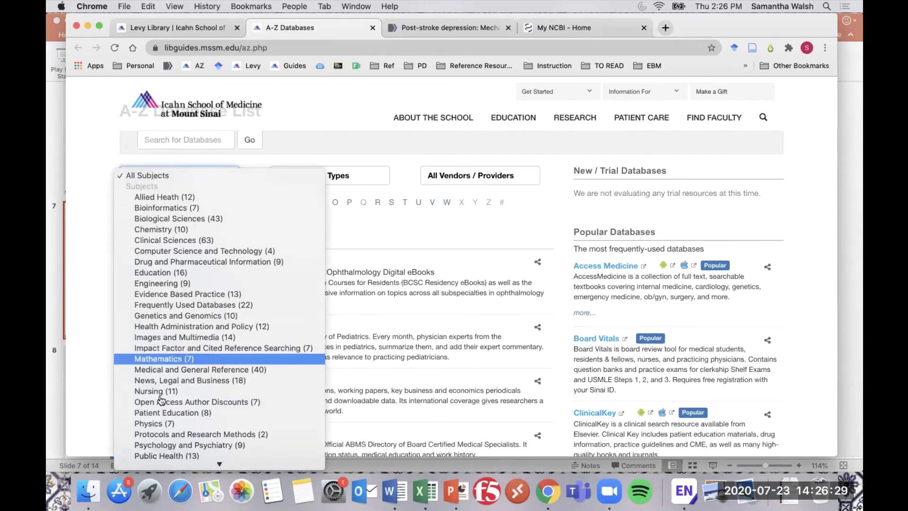
left_click(179, 447)
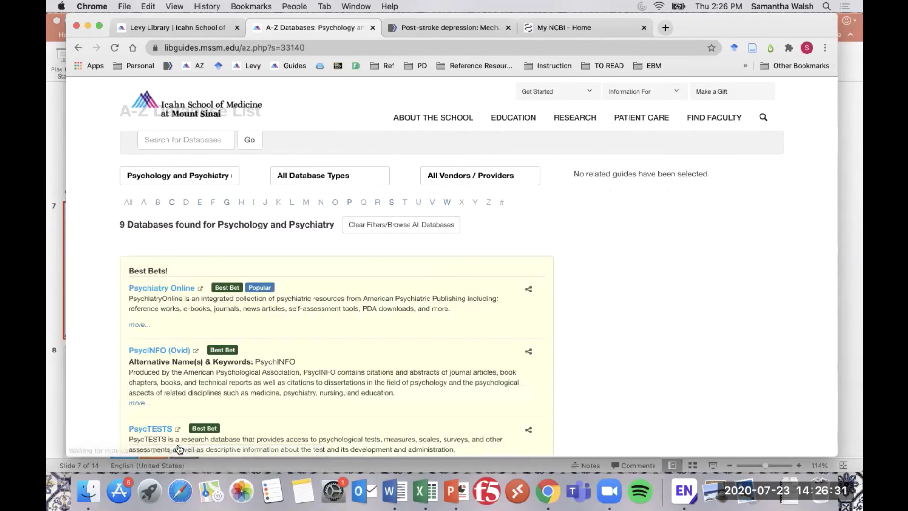
scroll(113, 314, "down", 5)
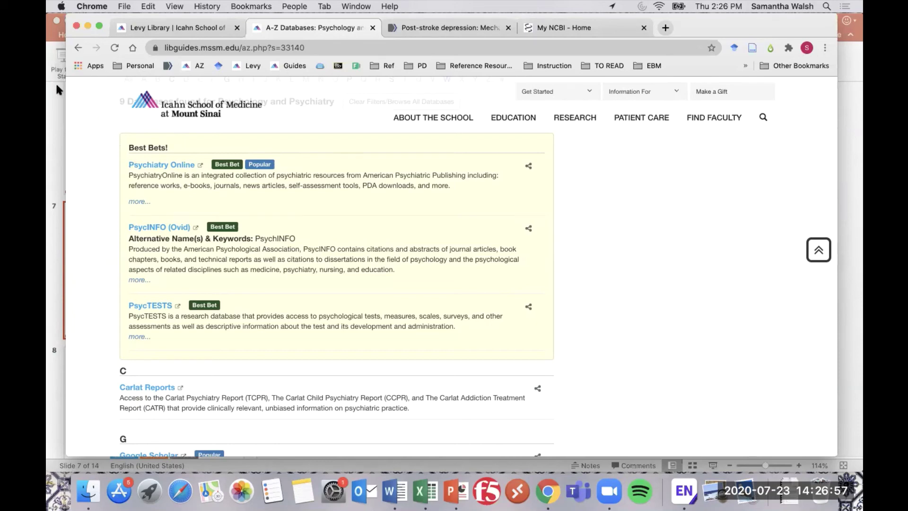
Present from the current slide and advance to slide 8 comparing PubMed, Scopus and Web of Science.
left_click(49, 118)
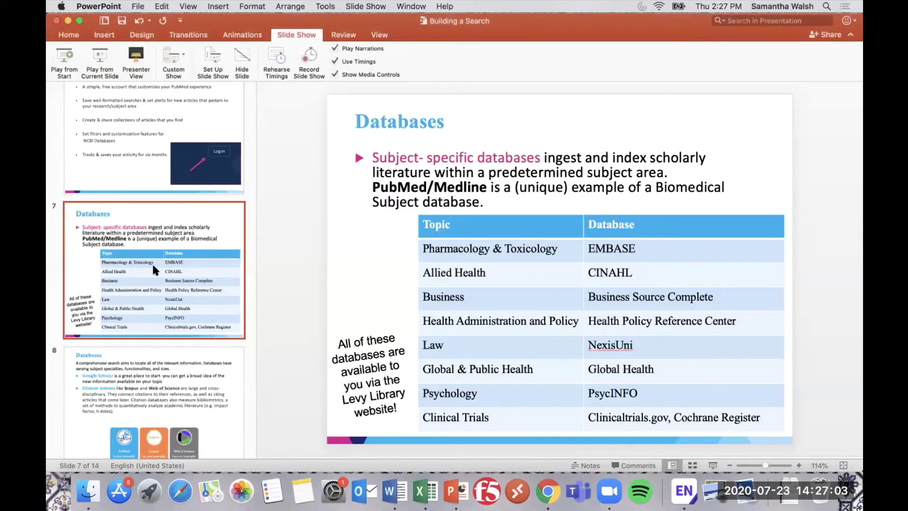
left_click(100, 57)
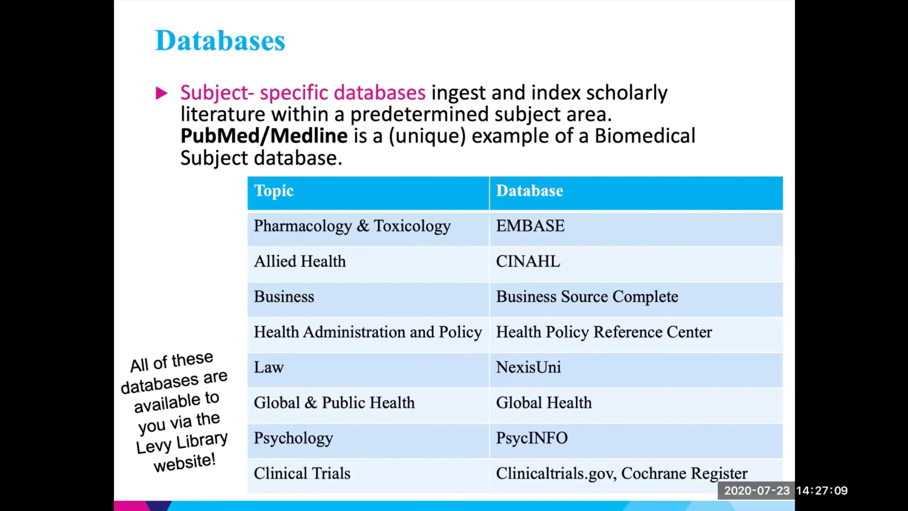
key("Right")
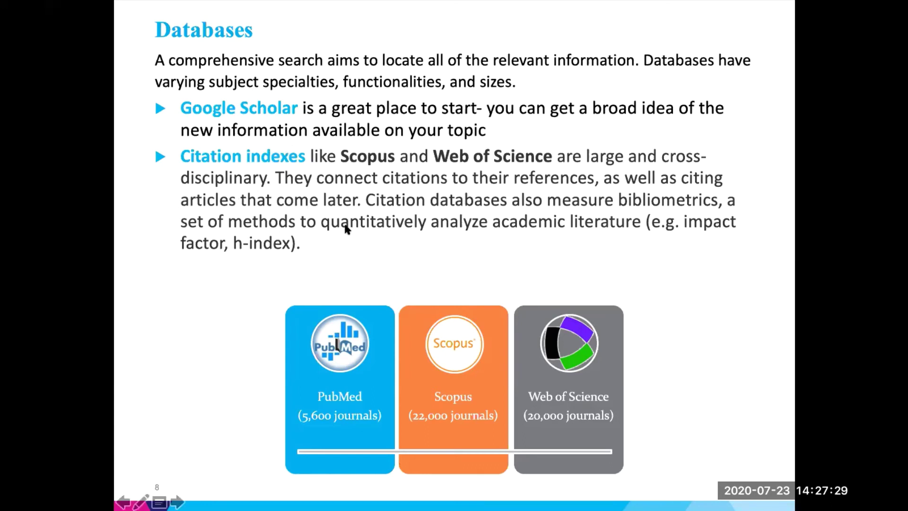
key("Escape")
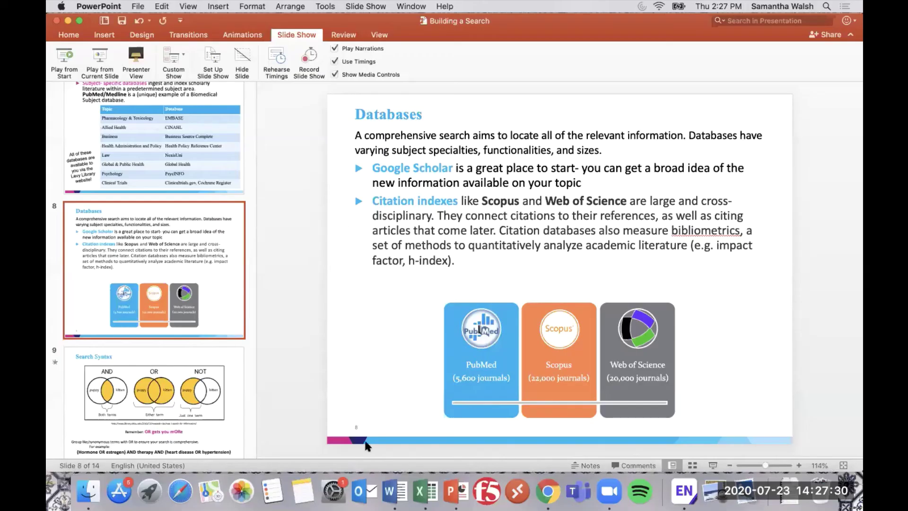
Open Scopus document search from the Levy Library's Popular Tools and add a second search row.
left_click(549, 492)
left_click(187, 28)
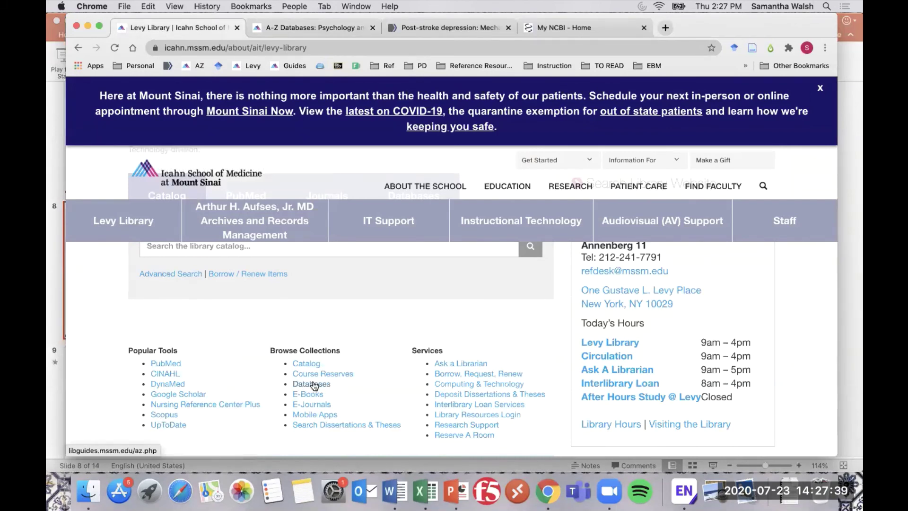
left_click(166, 415)
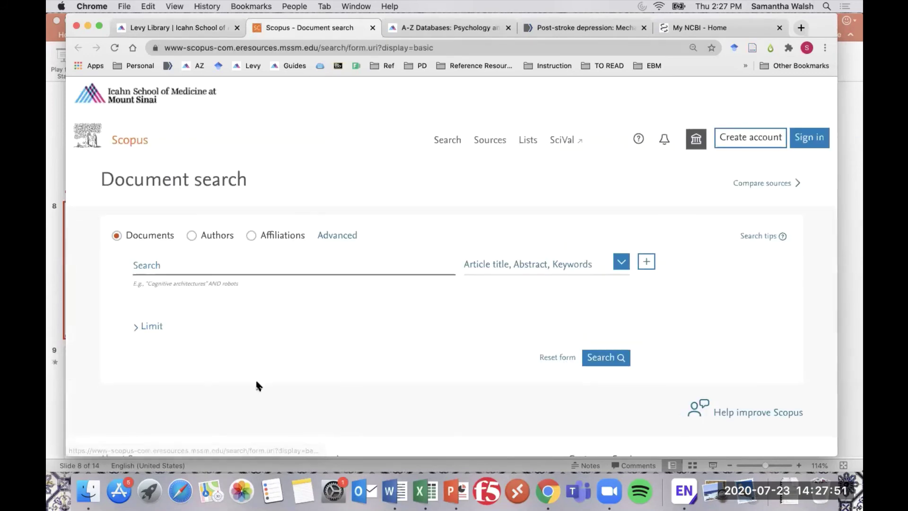
left_click(652, 261)
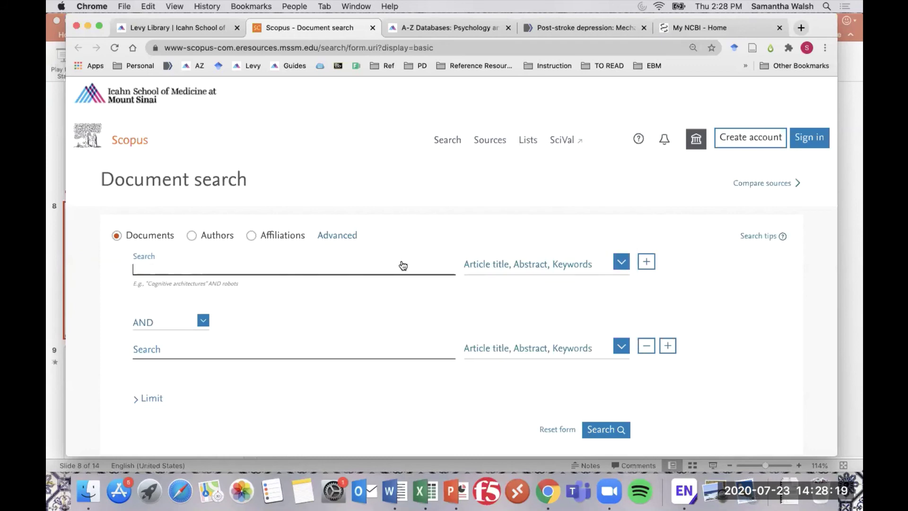
Search Scopus for 'post stroke' AND 'depression OR depressive' in title, abstract and keywords.
type("post stroke")
left_click(286, 352)
type("depresio")
key("BackSpace")
key("BackSpace")
type("sion OR")
left_click(219, 370)
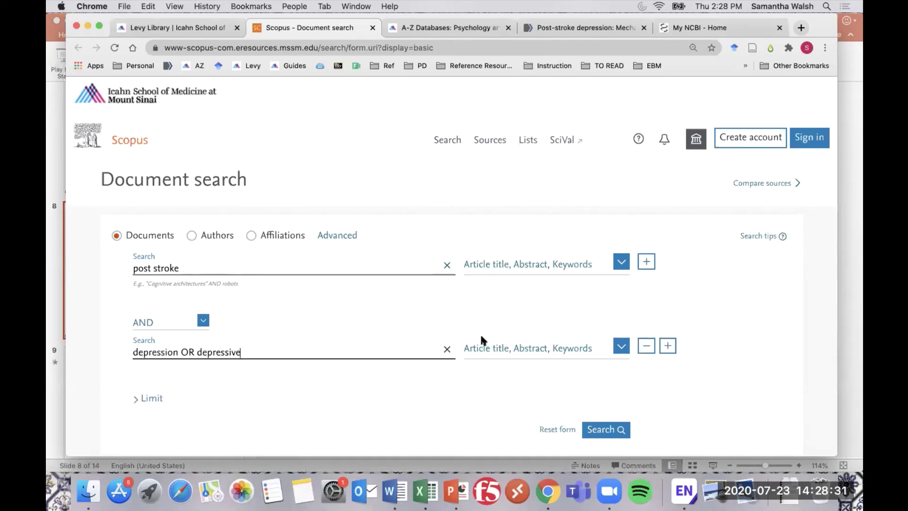
left_click(597, 432)
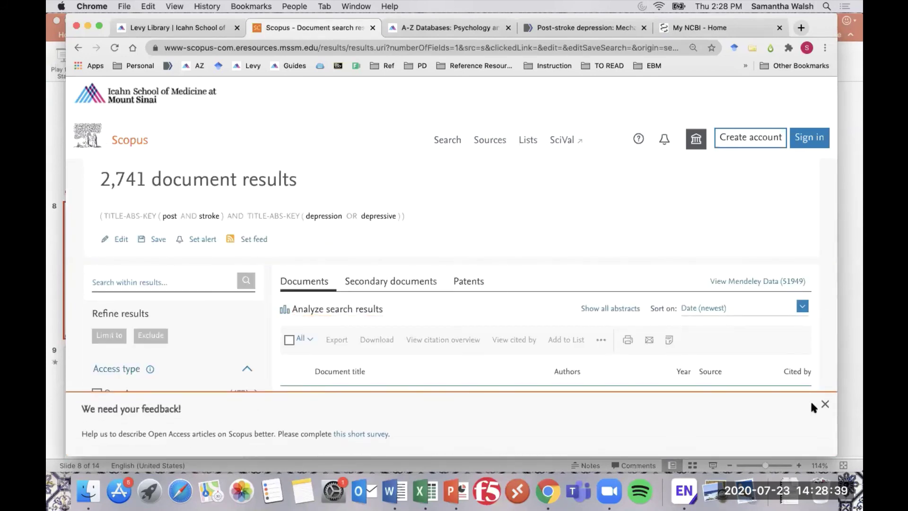
Dismiss the feedback notice and expand the Document type refinement in the sidebar.
left_click(826, 405)
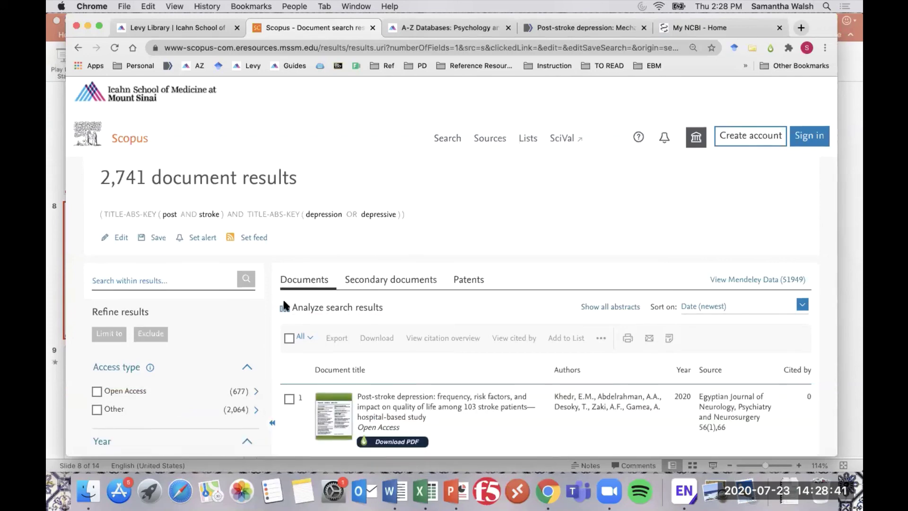
scroll(287, 305, "down", 5)
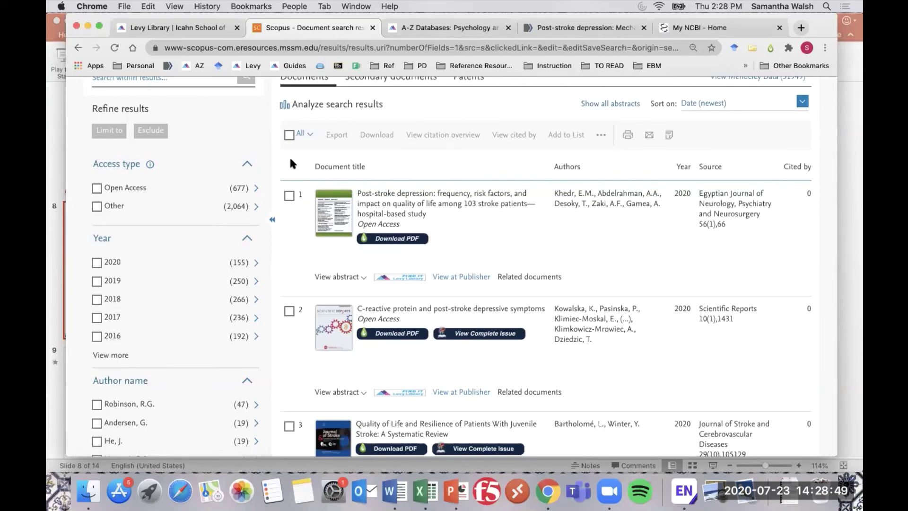
scroll(290, 164, "down", 3)
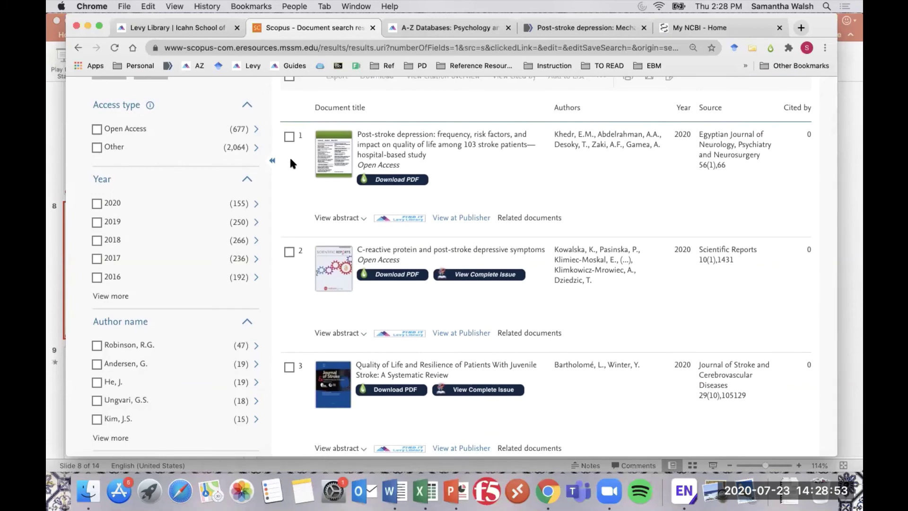
scroll(134, 330, "down", 2)
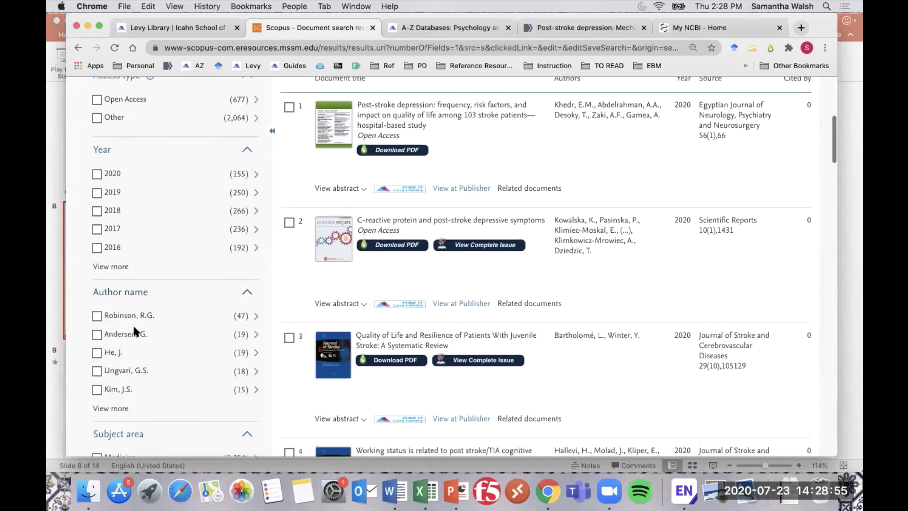
scroll(135, 392, "down", 10)
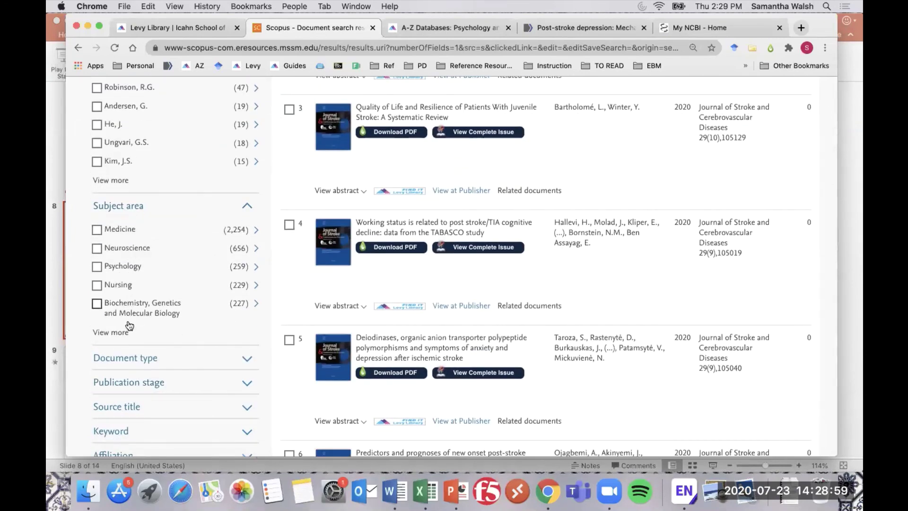
scroll(116, 334, "down", 3)
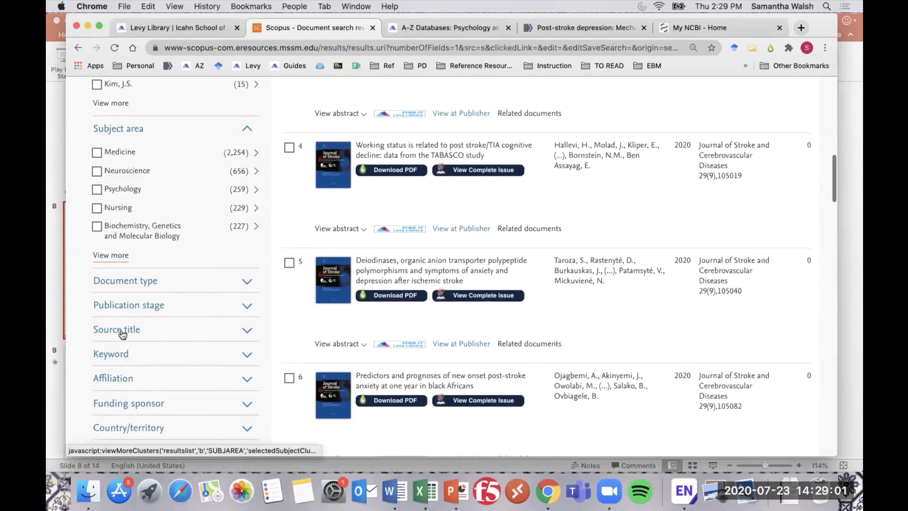
left_click(251, 275)
Review the document type counts, including 2,136 articles and 395 reviews.
scroll(251, 279, "down", 2)
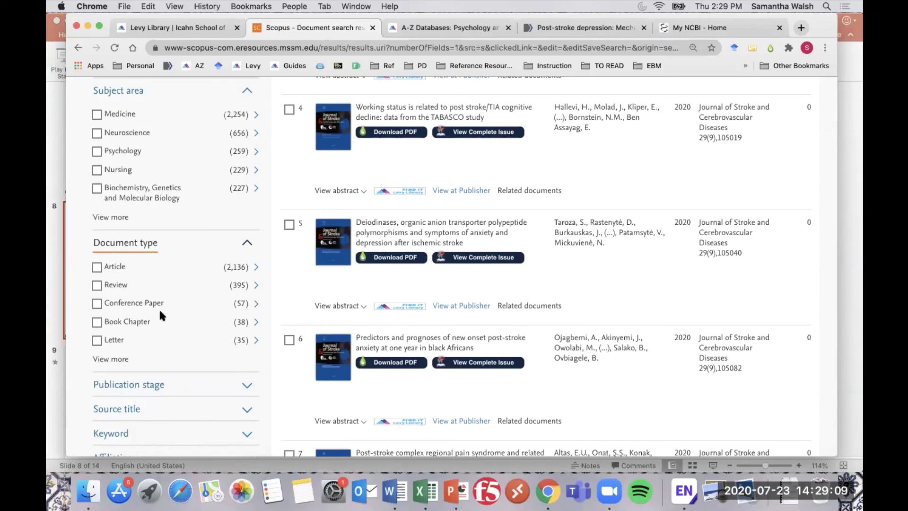
scroll(160, 312, "up", 2)
scroll(160, 312, "down", 3)
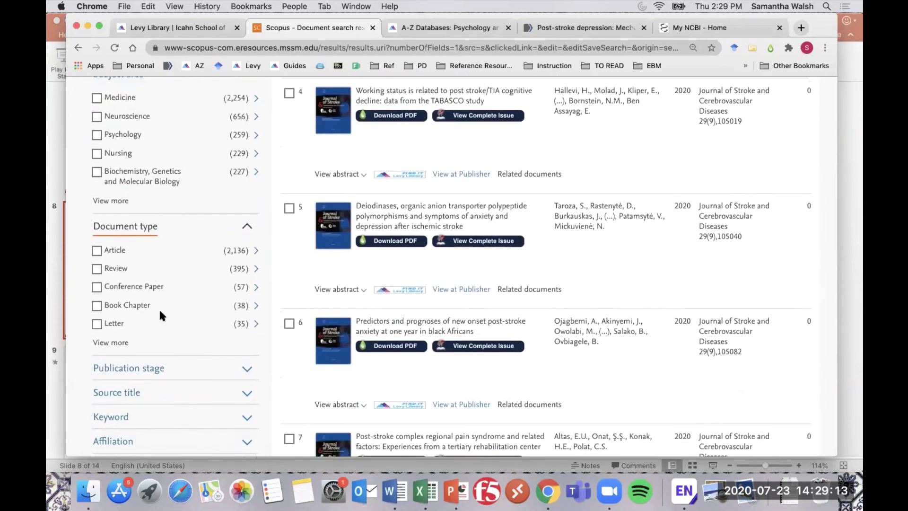
scroll(158, 310, "up", 1)
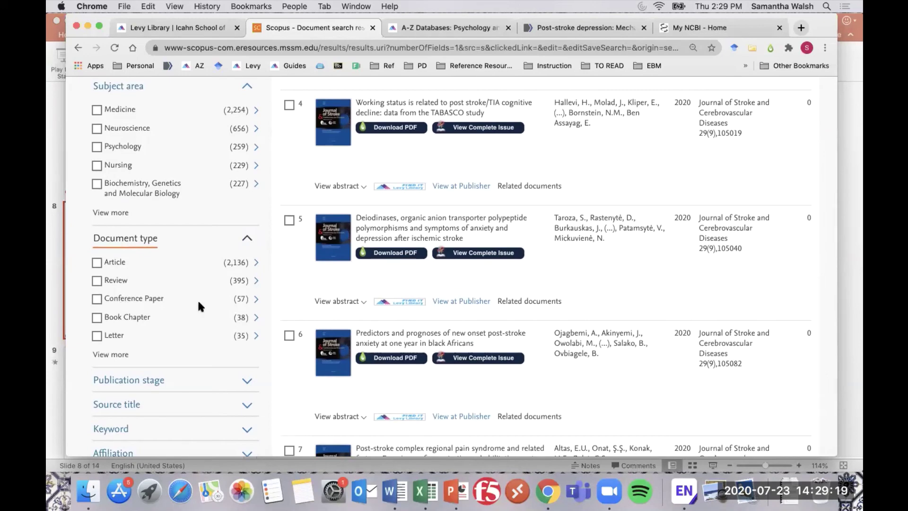
scroll(197, 299, "up", 15)
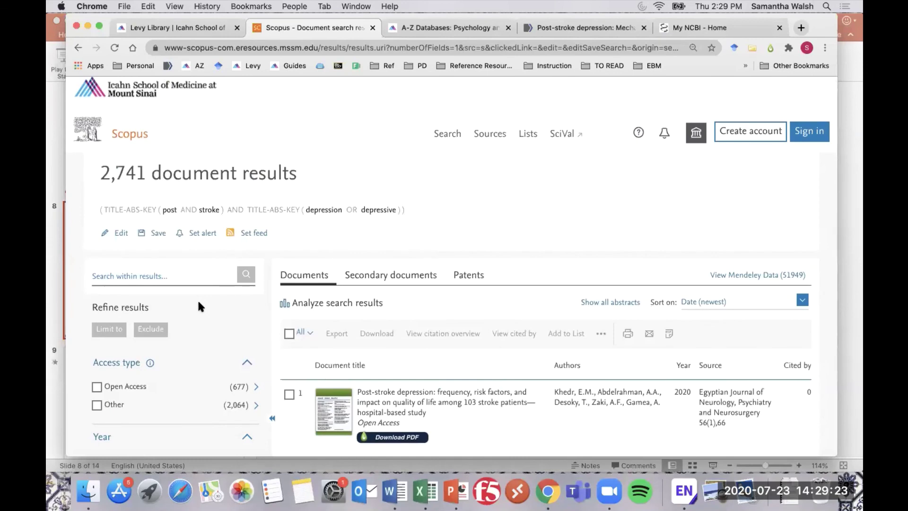
scroll(595, 155, "down", 5)
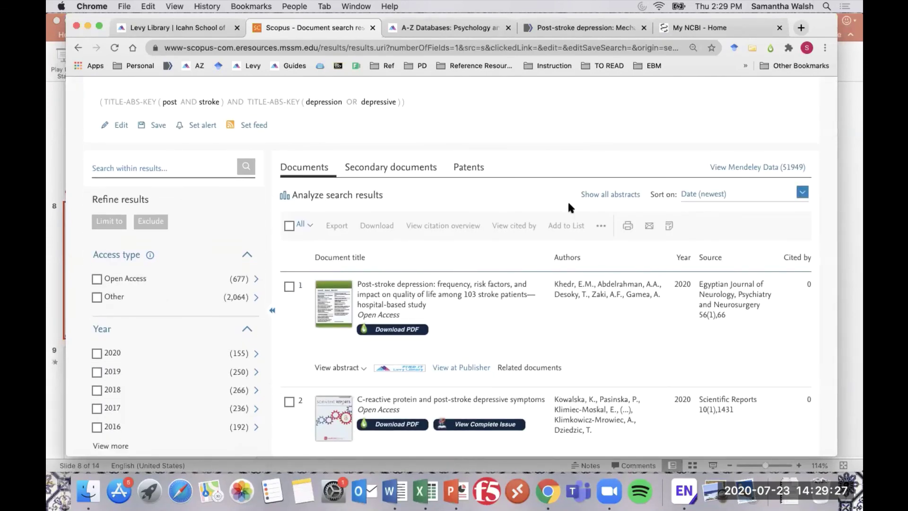
left_click(716, 197)
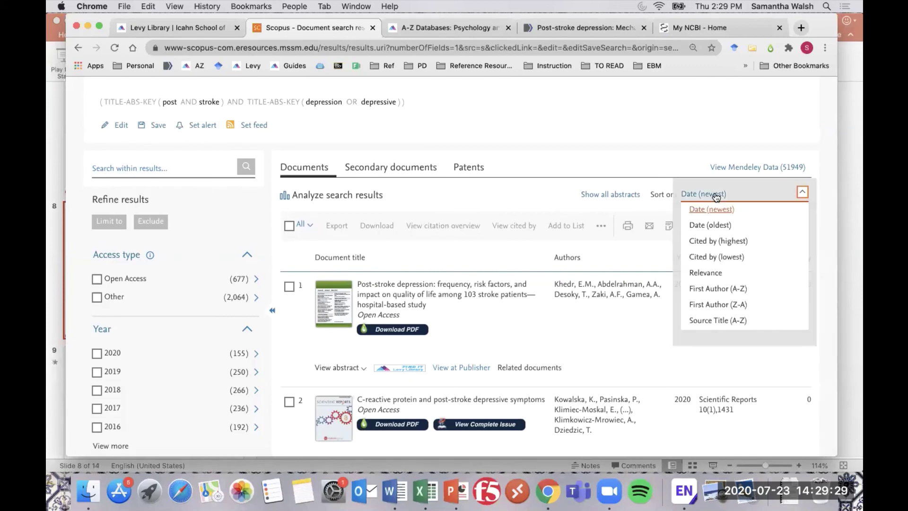
Sort by Cited by (highest) and open the 796 documents citing the 2009 Lancet Neurology dementia review.
left_click(716, 241)
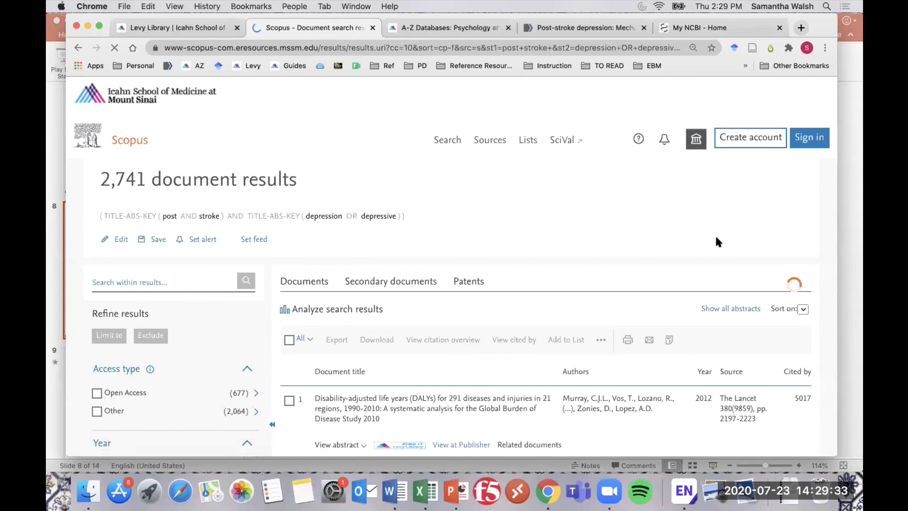
scroll(495, 256, "down", 5)
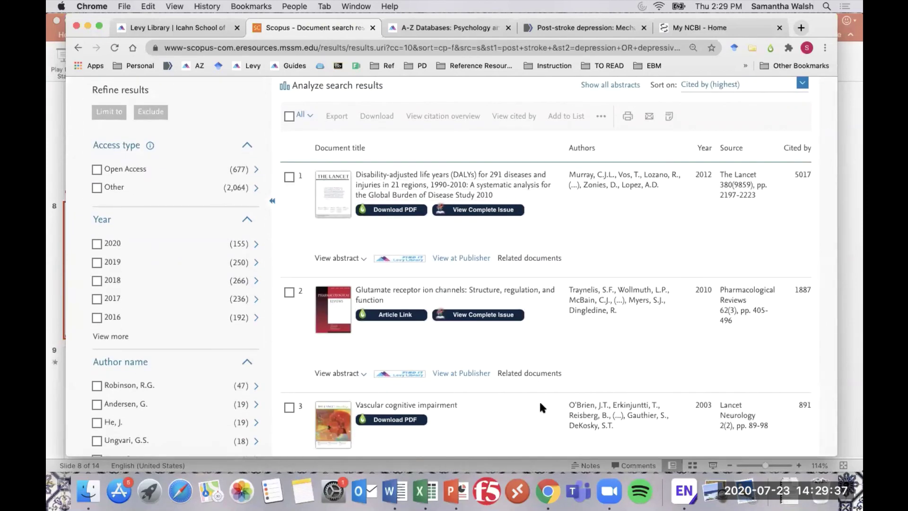
scroll(592, 217, "up", 5)
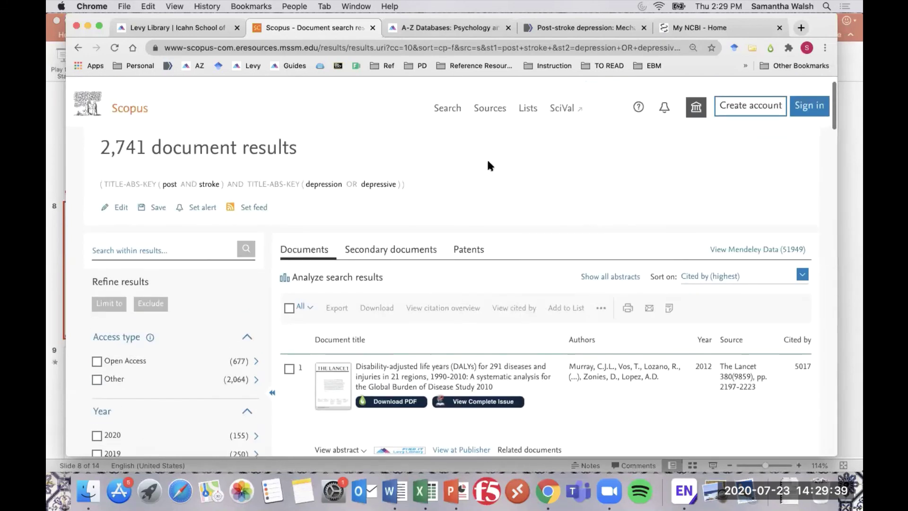
scroll(435, 232, "down", 6)
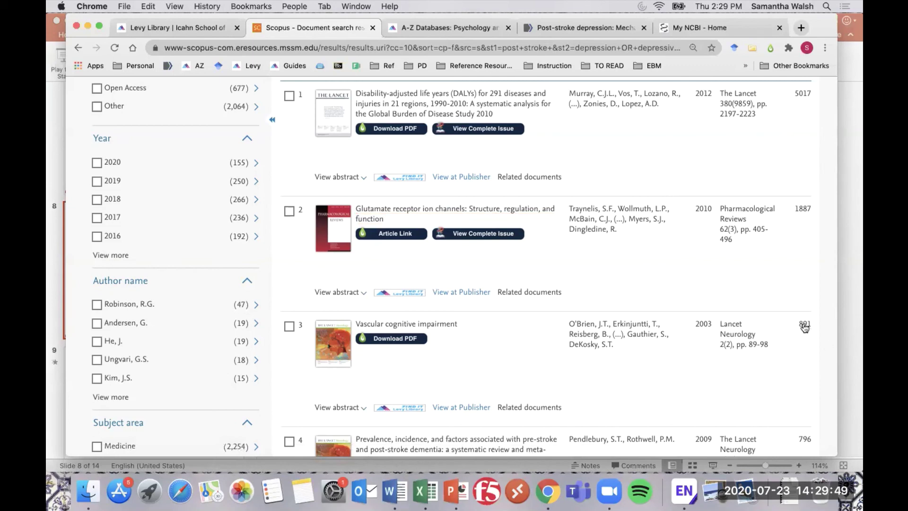
scroll(754, 339, "down", 3)
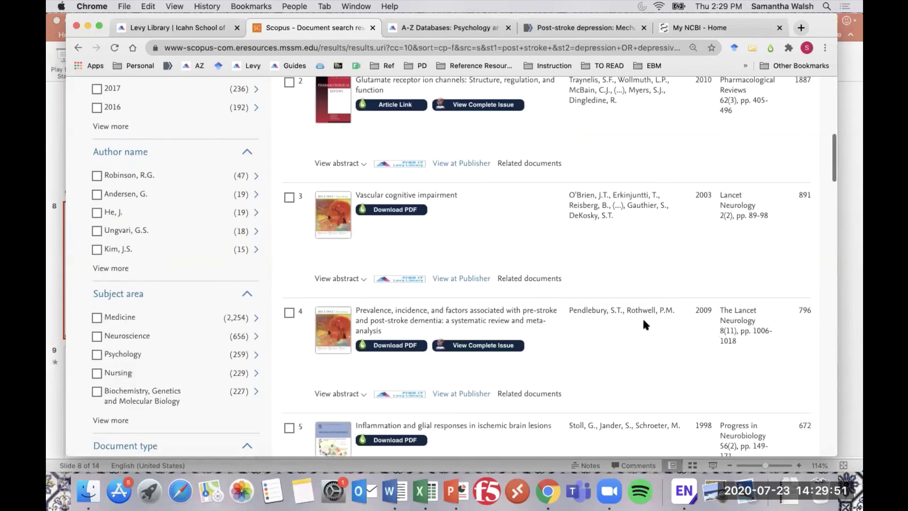
left_click(807, 313)
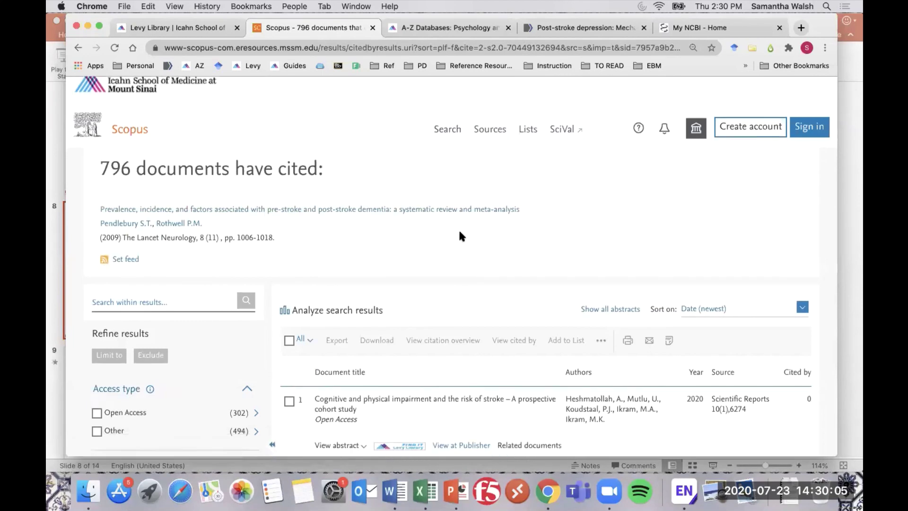
Search within the 796 citing documents for 'elderly' to narrow them to 569.
scroll(458, 232, "down", 5)
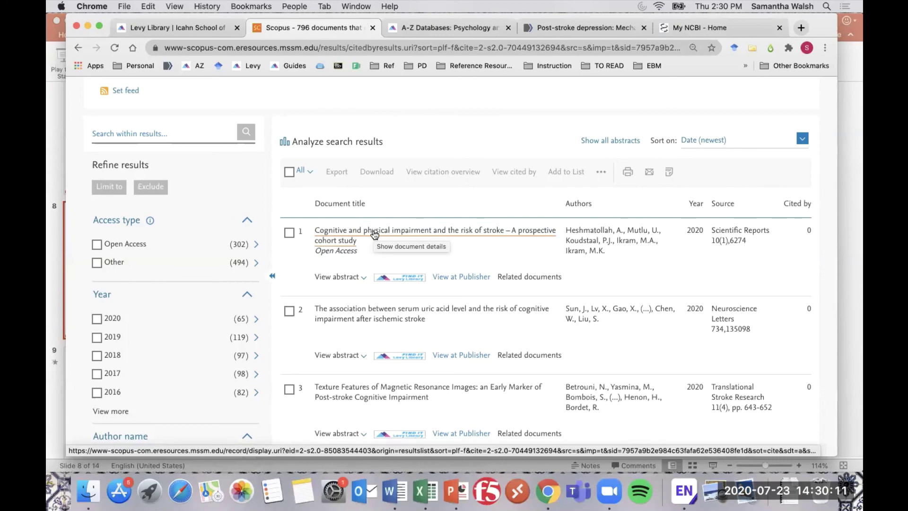
scroll(375, 233, "up", 1)
left_click(182, 145)
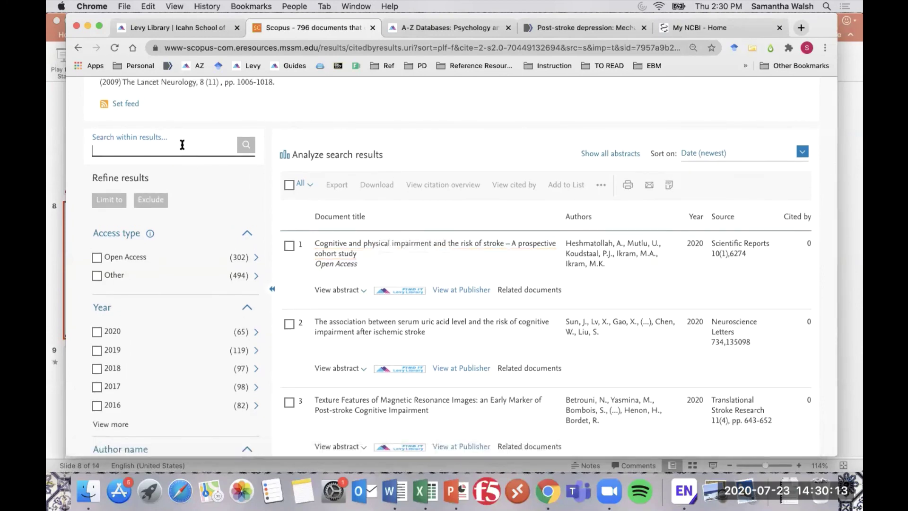
type("elderly")
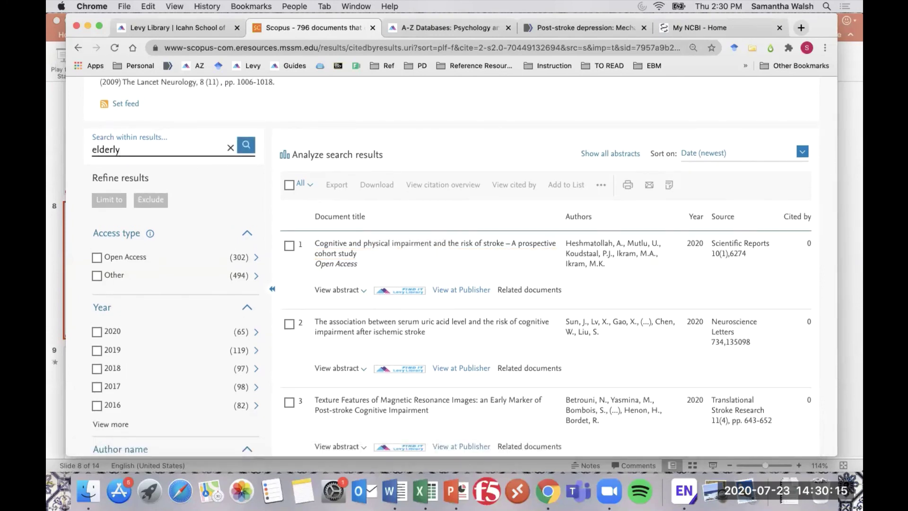
left_click(246, 144)
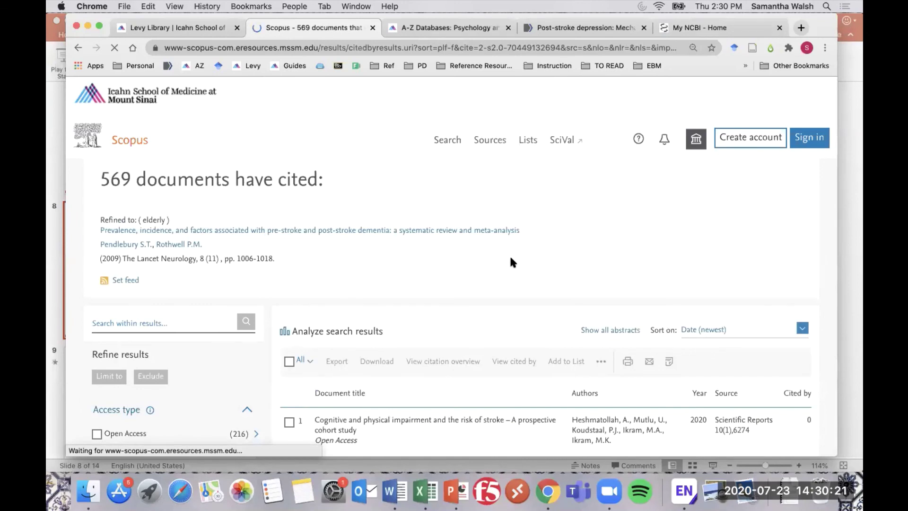
Look over the 569 refined results, then bring the PowerPoint presentation back to the front.
scroll(511, 262, "down", 5)
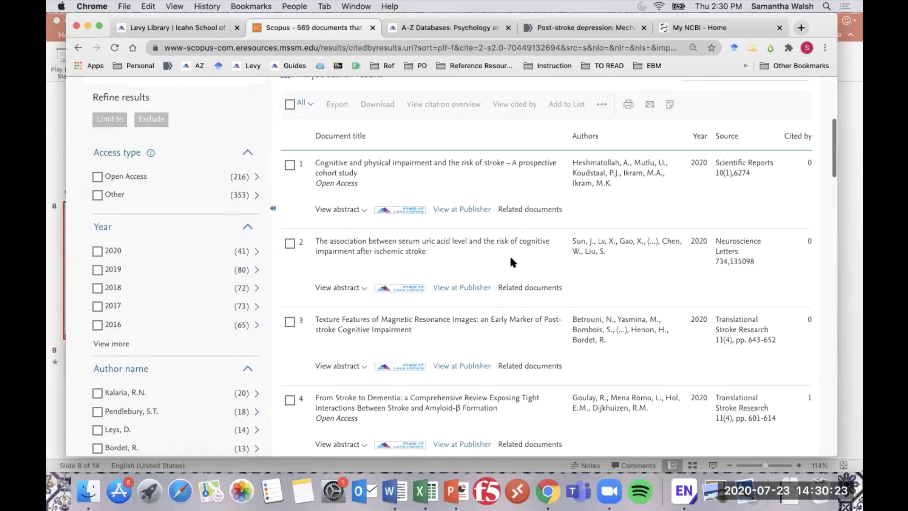
scroll(511, 258, "up", 5)
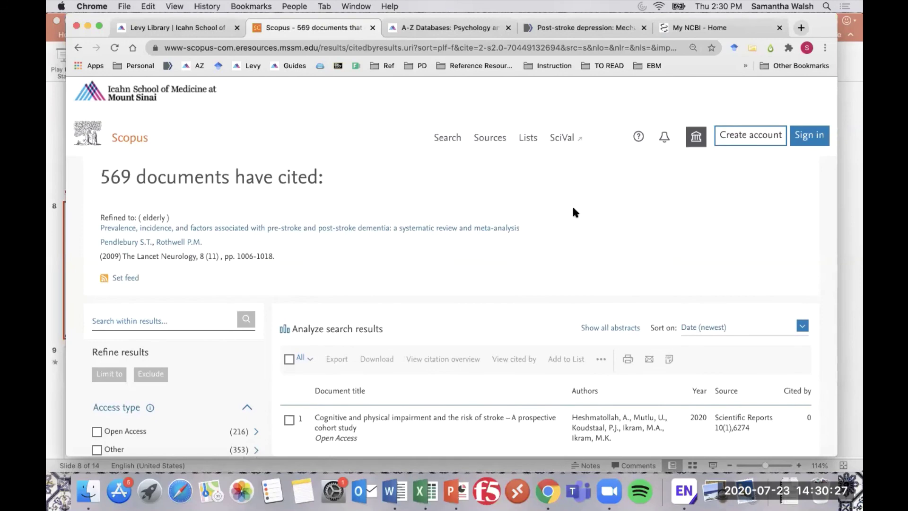
left_click(56, 122)
Scroll the slide thumbnails to slide 8, the Databases slide comparing PubMed, Scopus and Web of Science.
scroll(161, 189, "up", 5)
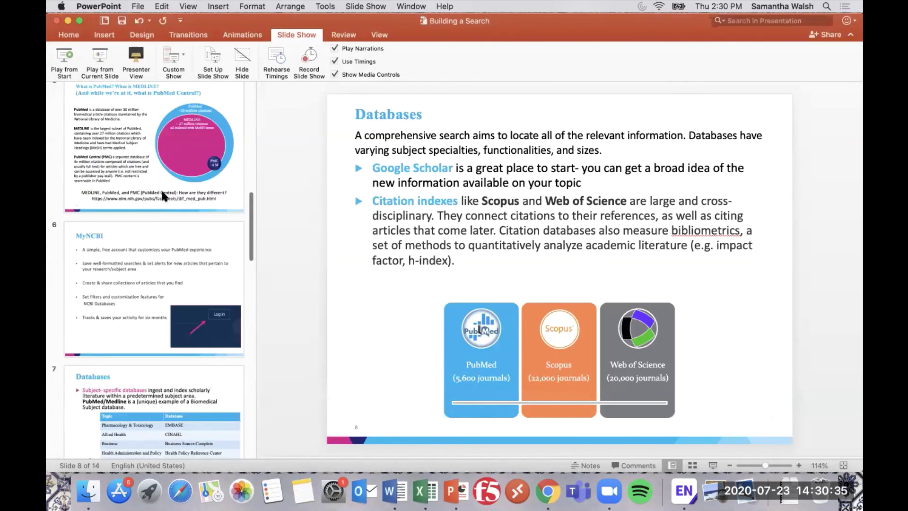
scroll(161, 189, "down", 8)
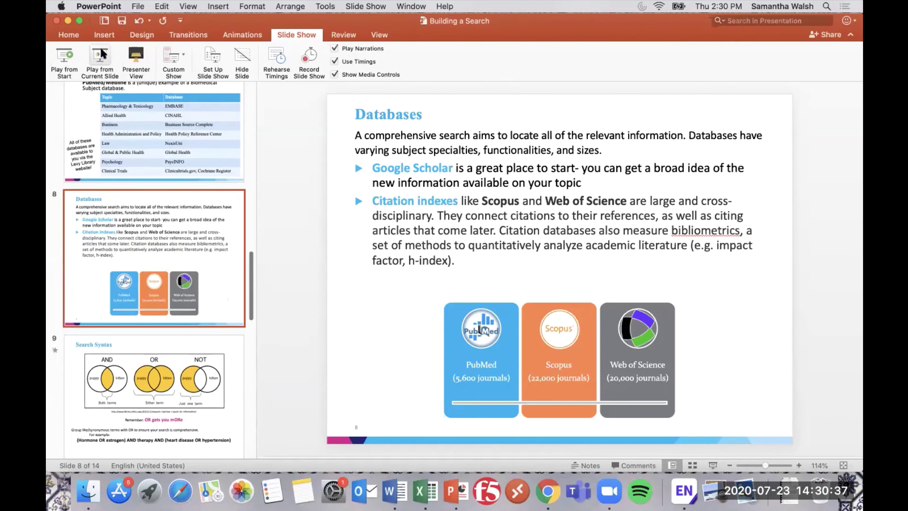
scroll(151, 282, "down", 1)
scroll(150, 282, "down", 8)
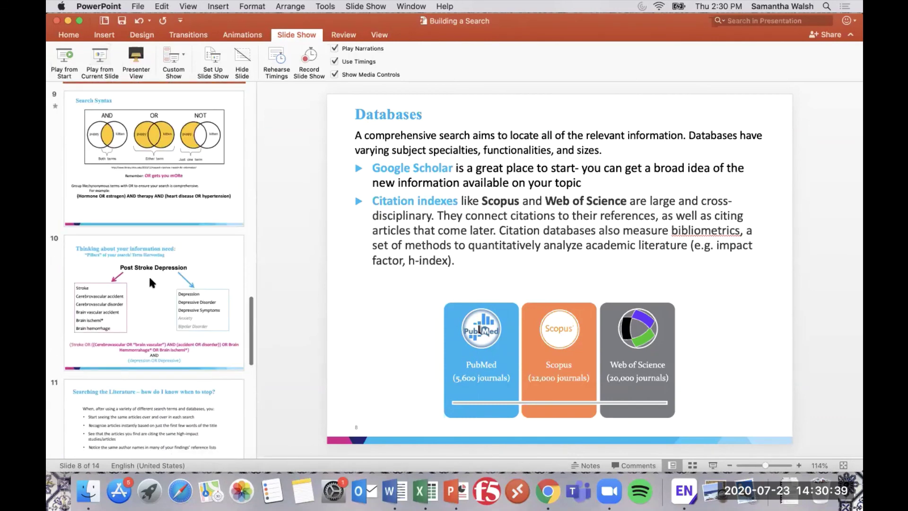